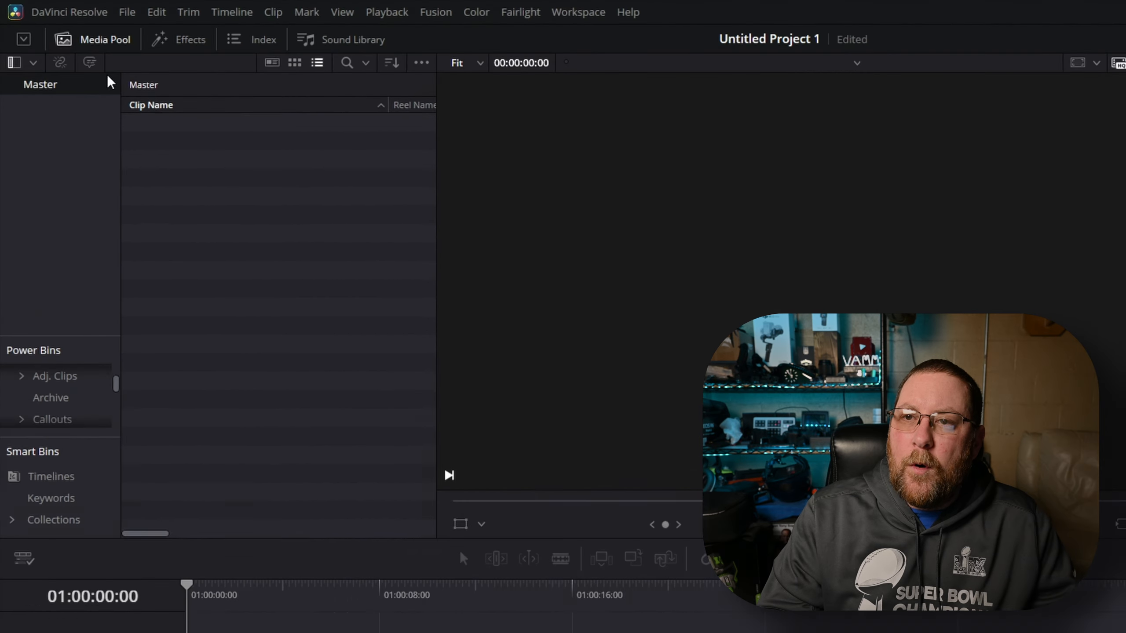
Import the video clip into the media pool without changing the project frame rate
left_click(95, 39)
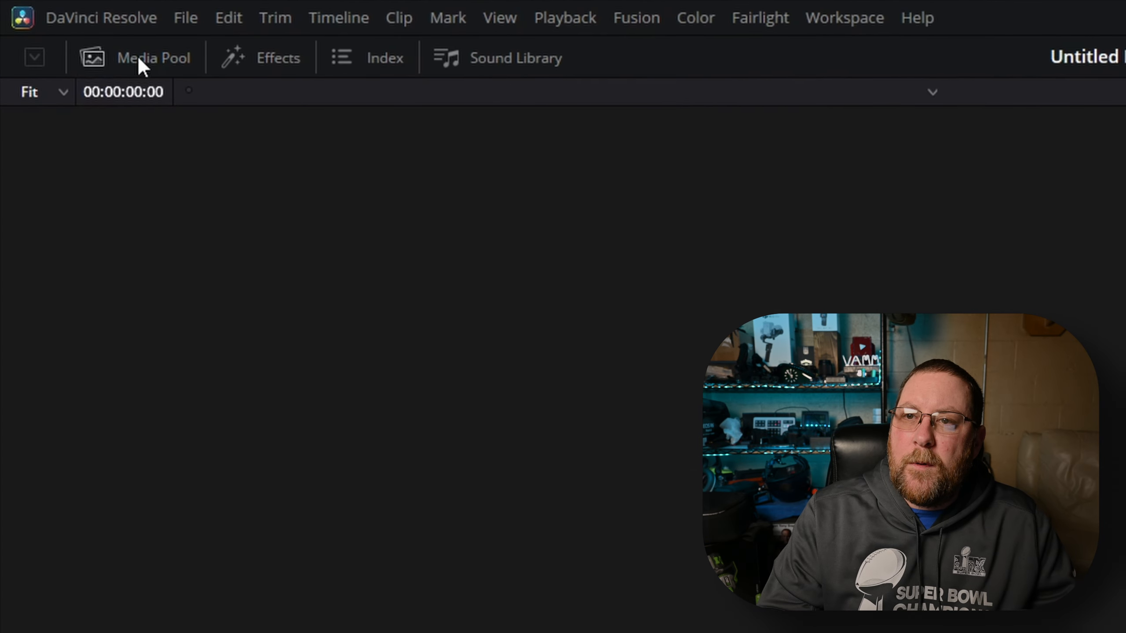
left_click(137, 54)
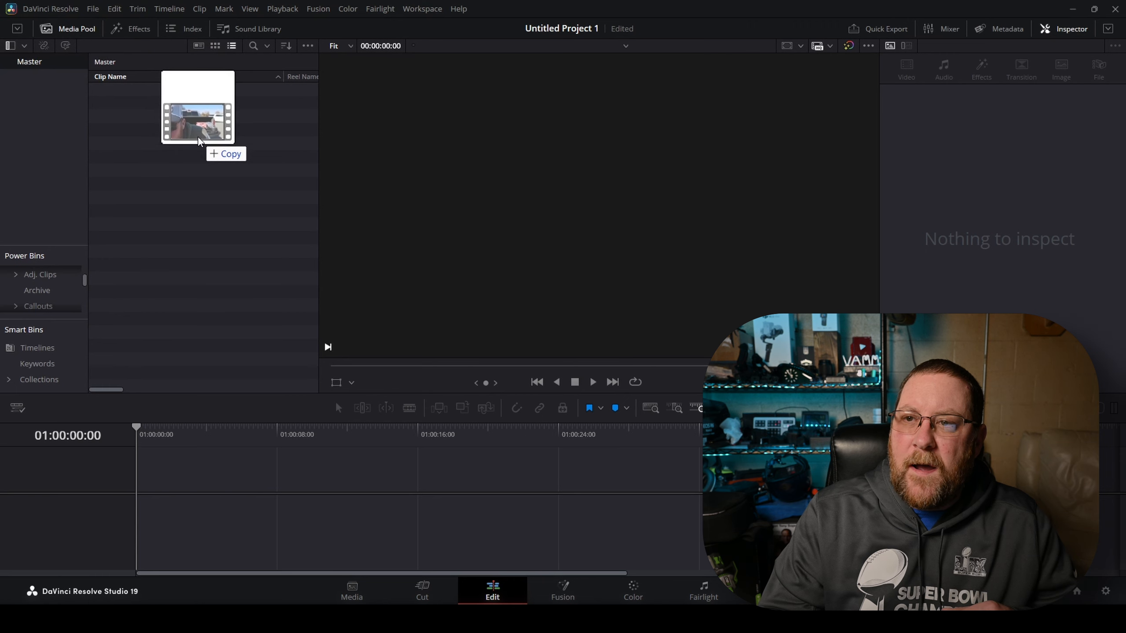
left_click_drag(198, 138, 187, 127)
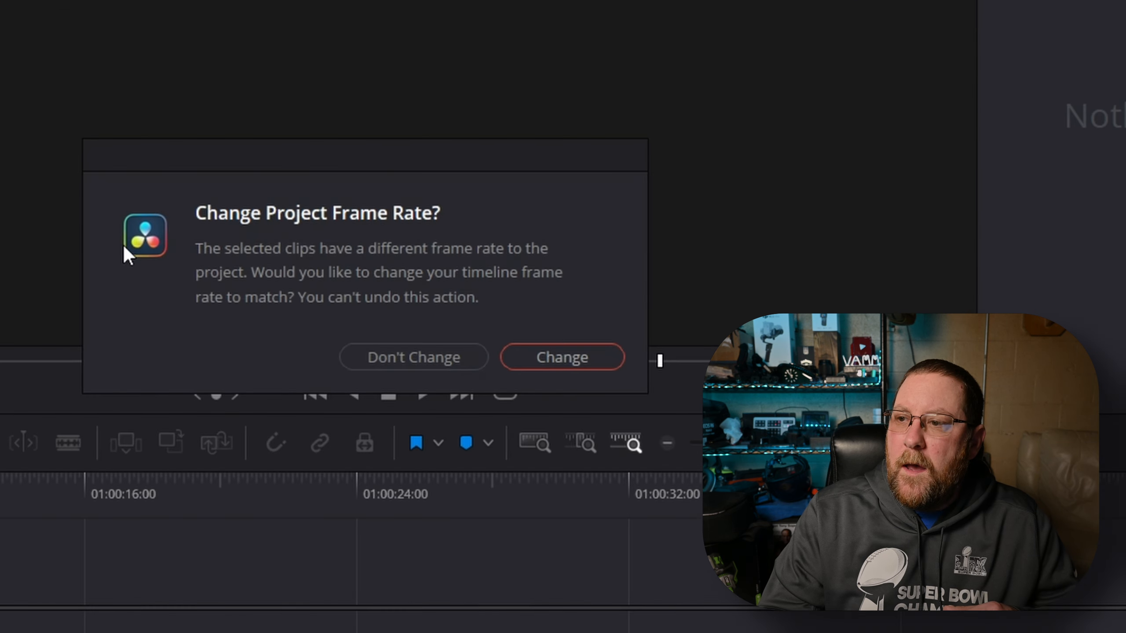
left_click(425, 351)
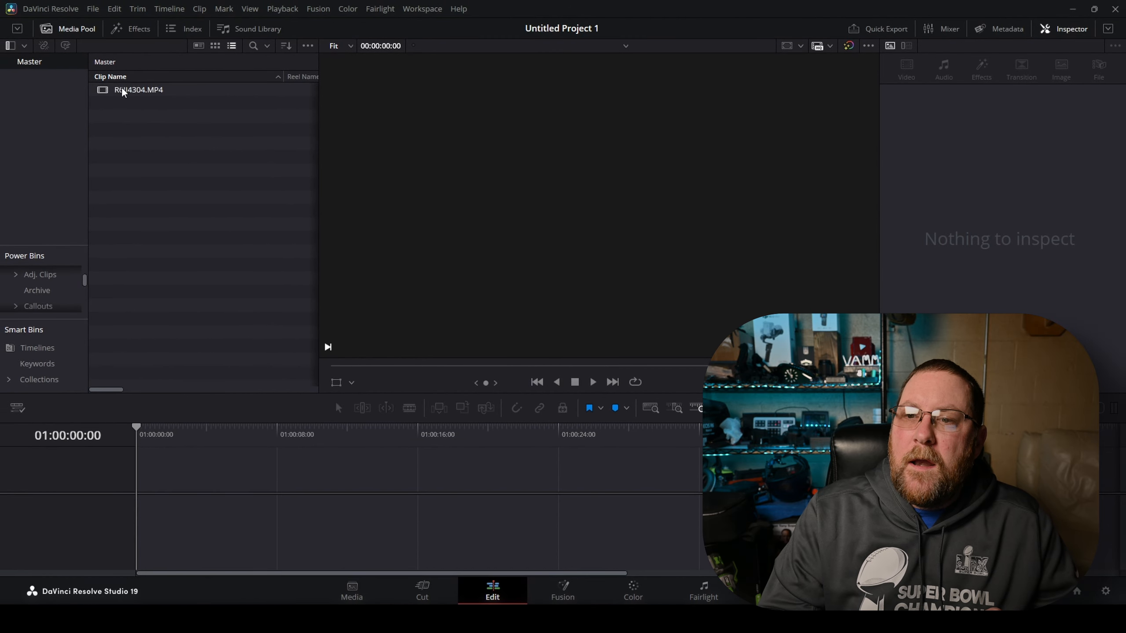
Add the clip to a new timeline and select it
left_click_drag(123, 89, 138, 513)
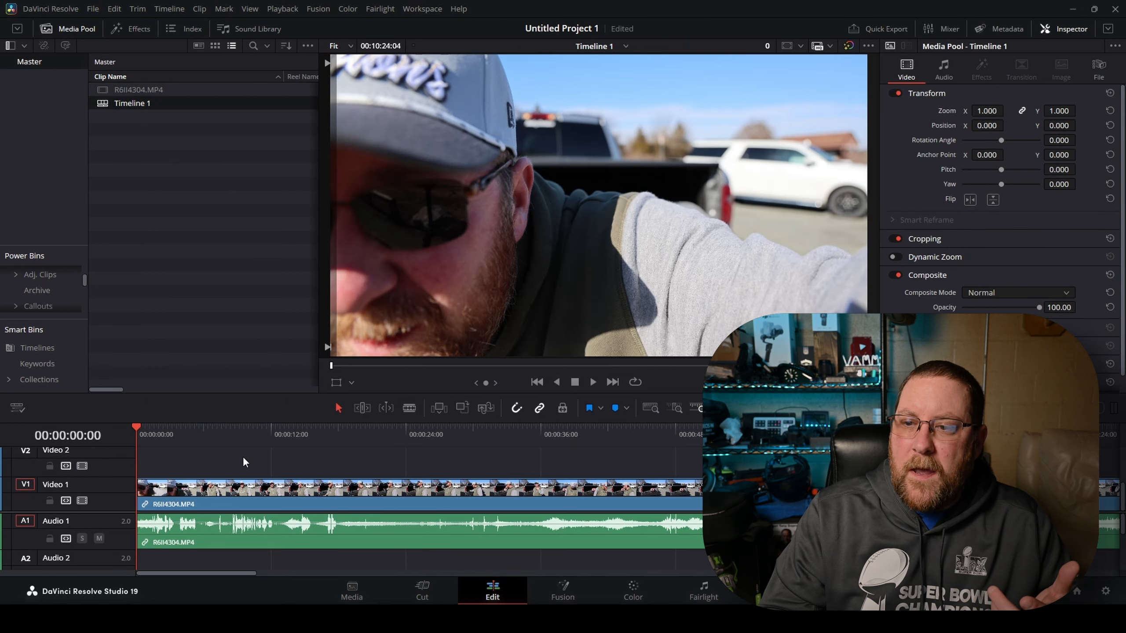
left_click(217, 496)
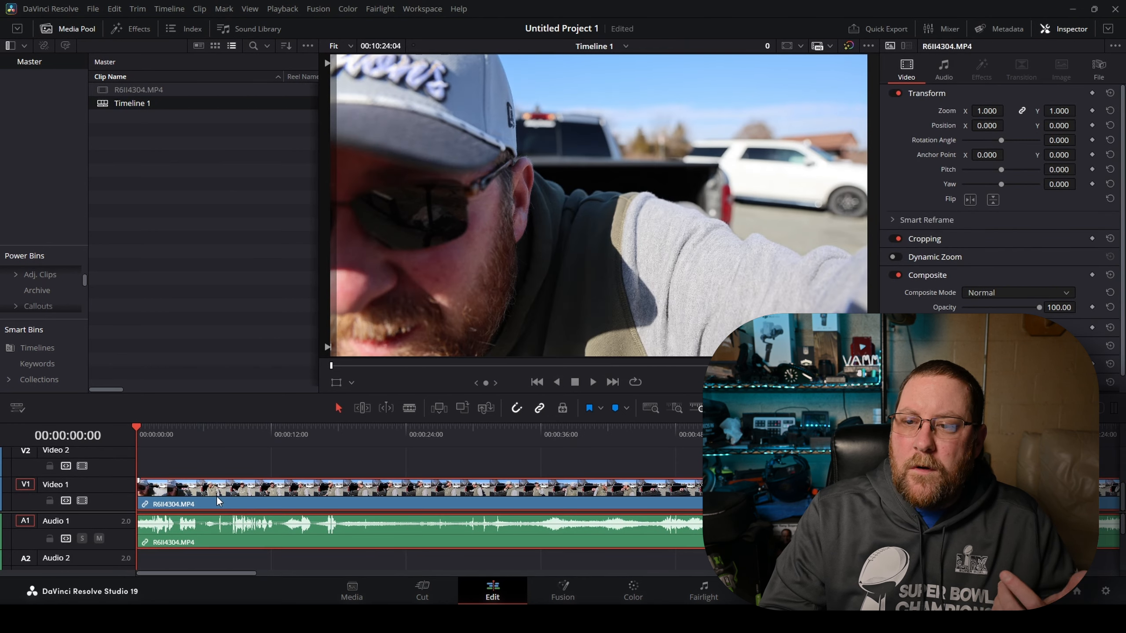
Split the clip at two points and ripple-delete the section between the cuts
left_click(348, 433)
key("ctrl+b")
left_click(583, 433)
key("ctrl+b")
left_click(507, 501)
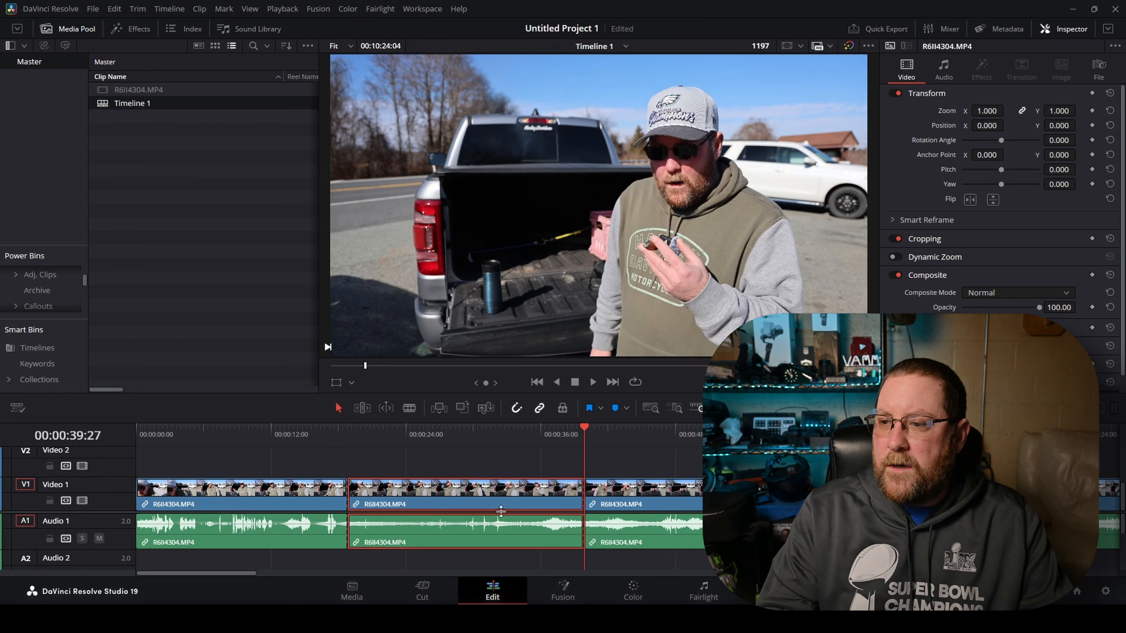
key("Delete")
Split the clip at two more points further along and select the section between them
left_click(796, 430)
key("ctrl+b")
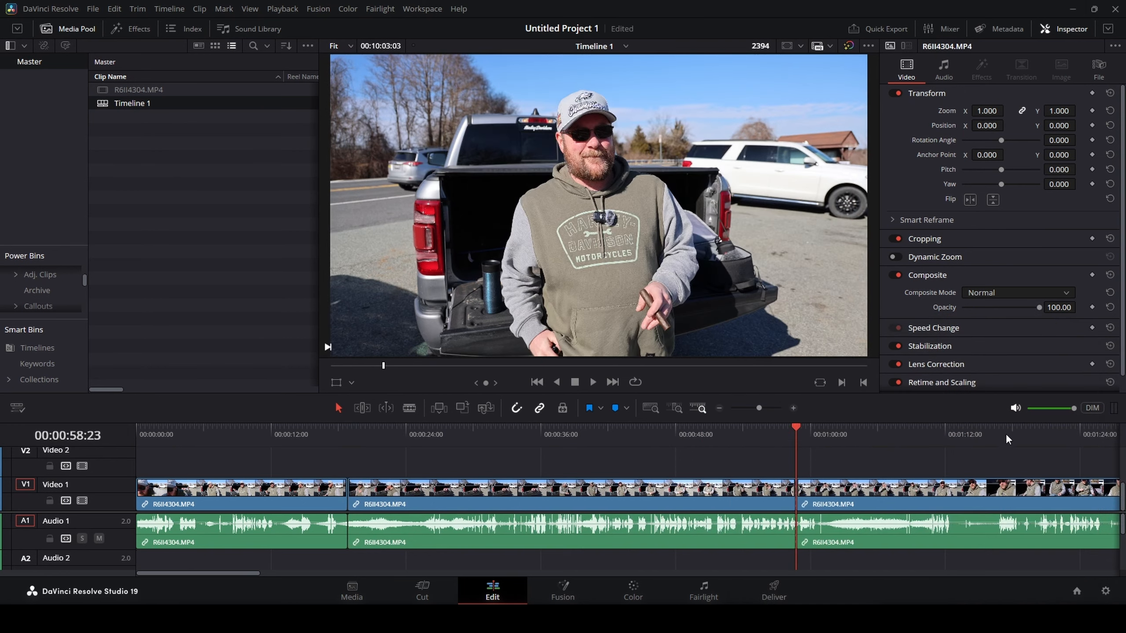
left_click(1006, 432)
key("ctrl+b")
left_click(925, 494)
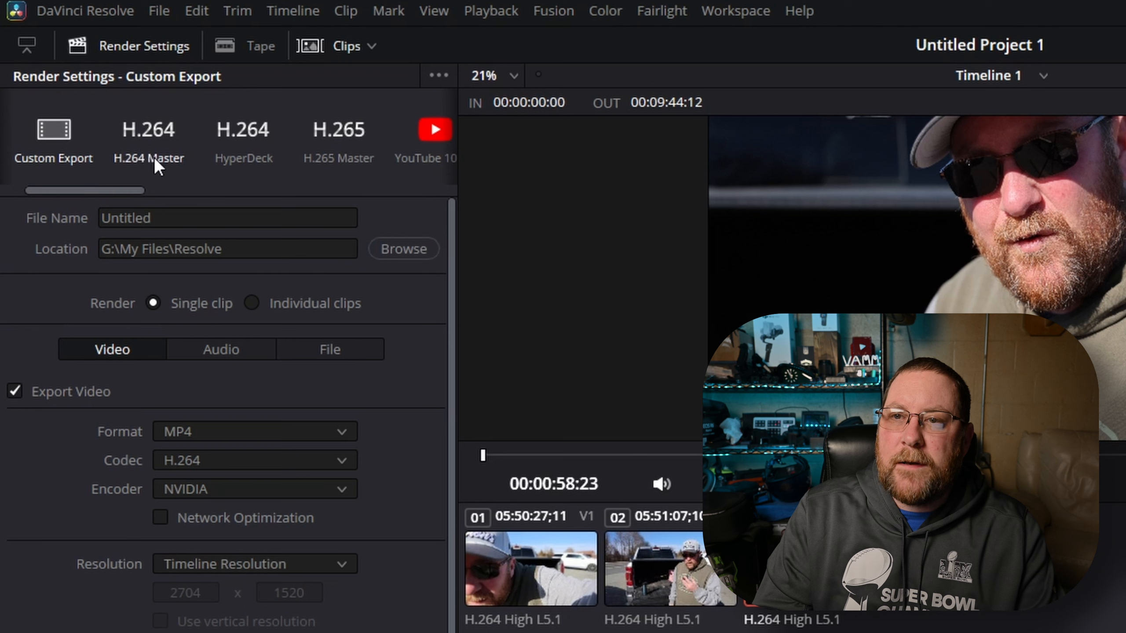
Clear the render file name field in the custom export settings
left_click_drag(127, 188, 84, 190)
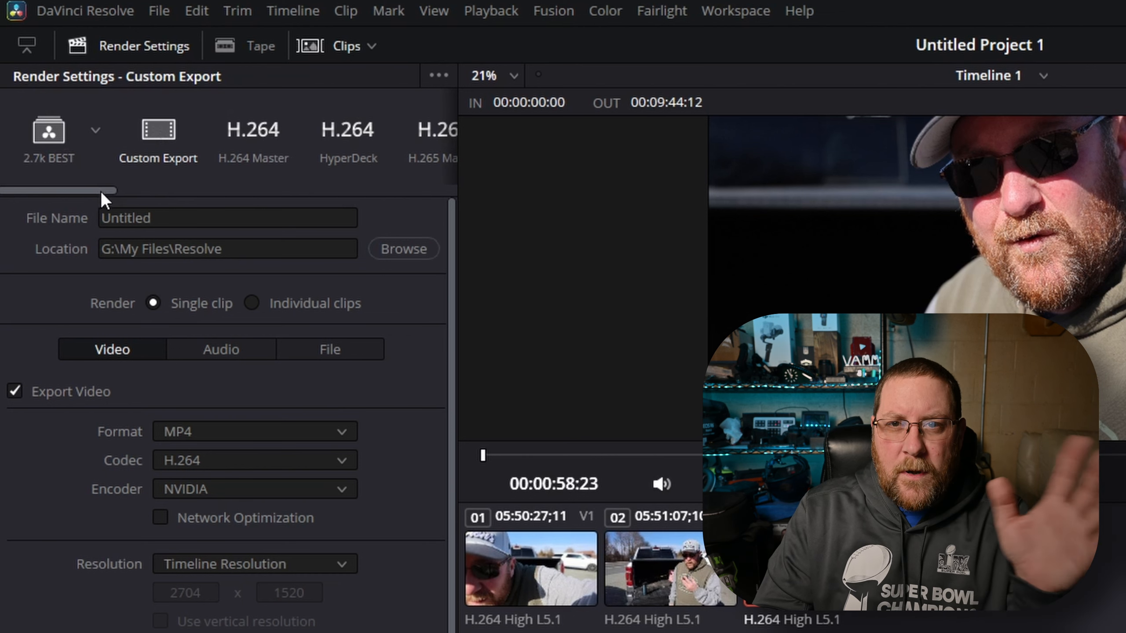
left_click(199, 217)
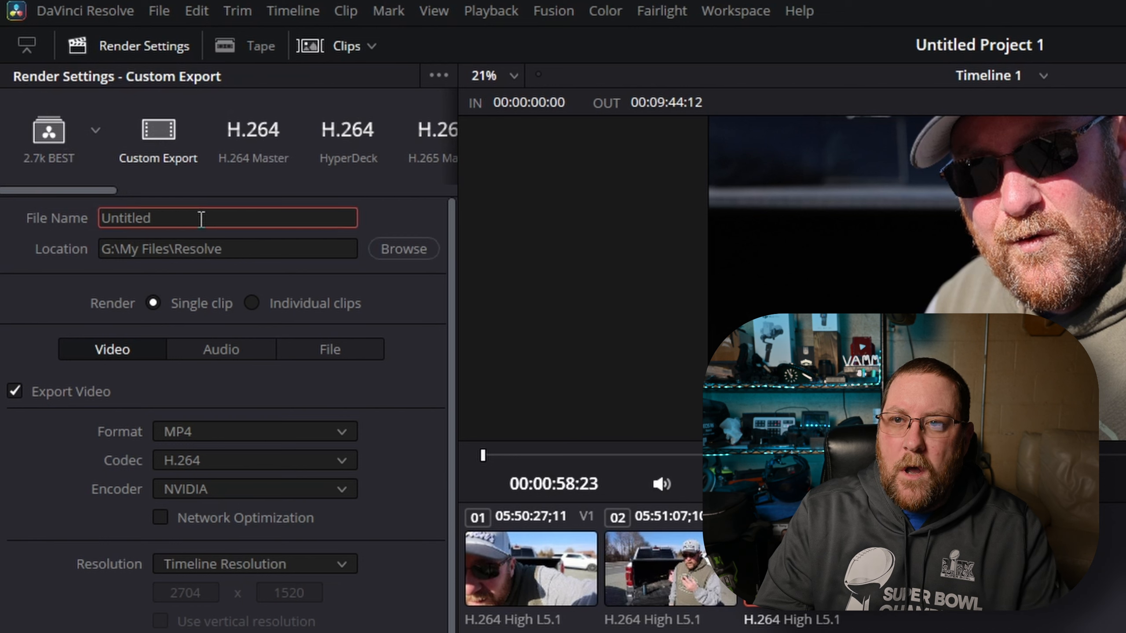
left_click_drag(191, 218, 90, 206)
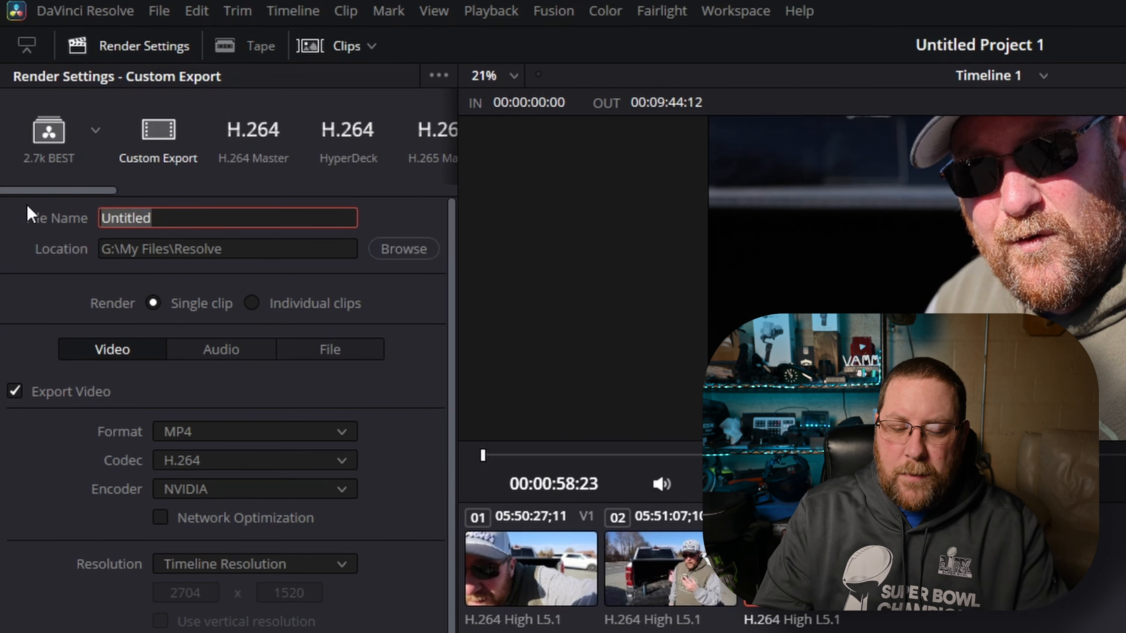
key("BackSpace")
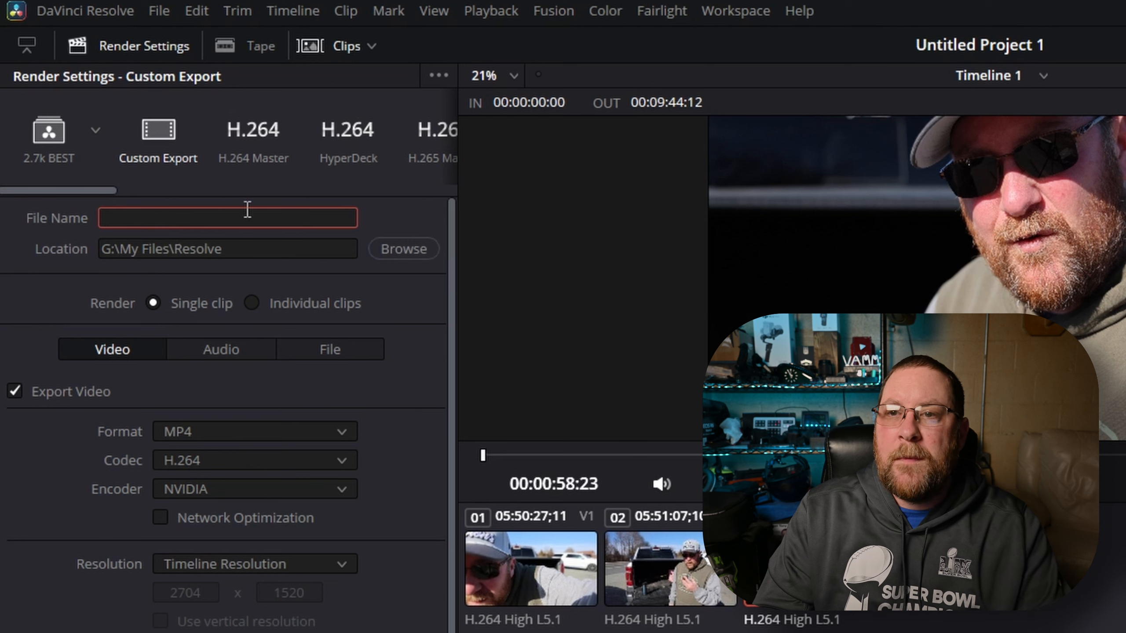
Set the export format to QuickTime
left_click(256, 247)
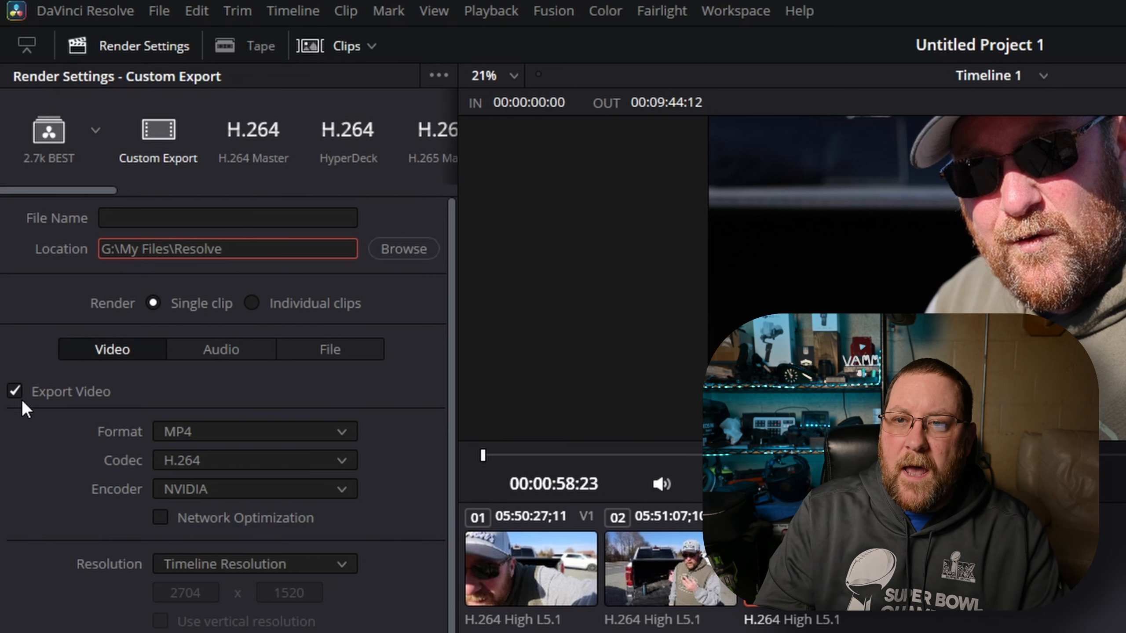
left_click(224, 429)
scroll(262, 164, "down", 3)
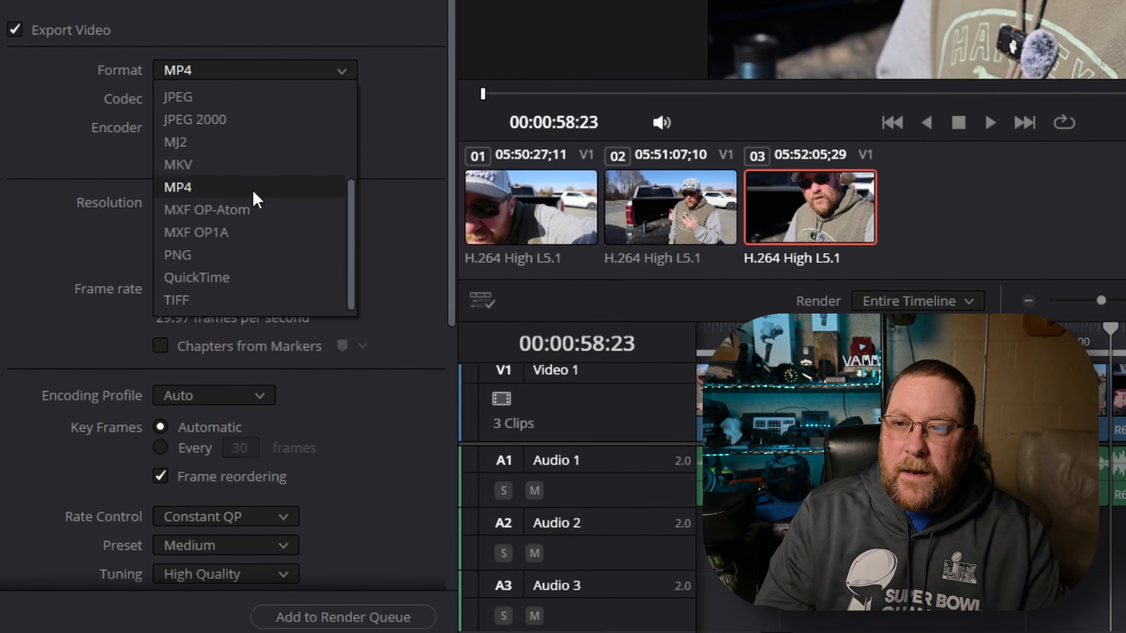
left_click(244, 278)
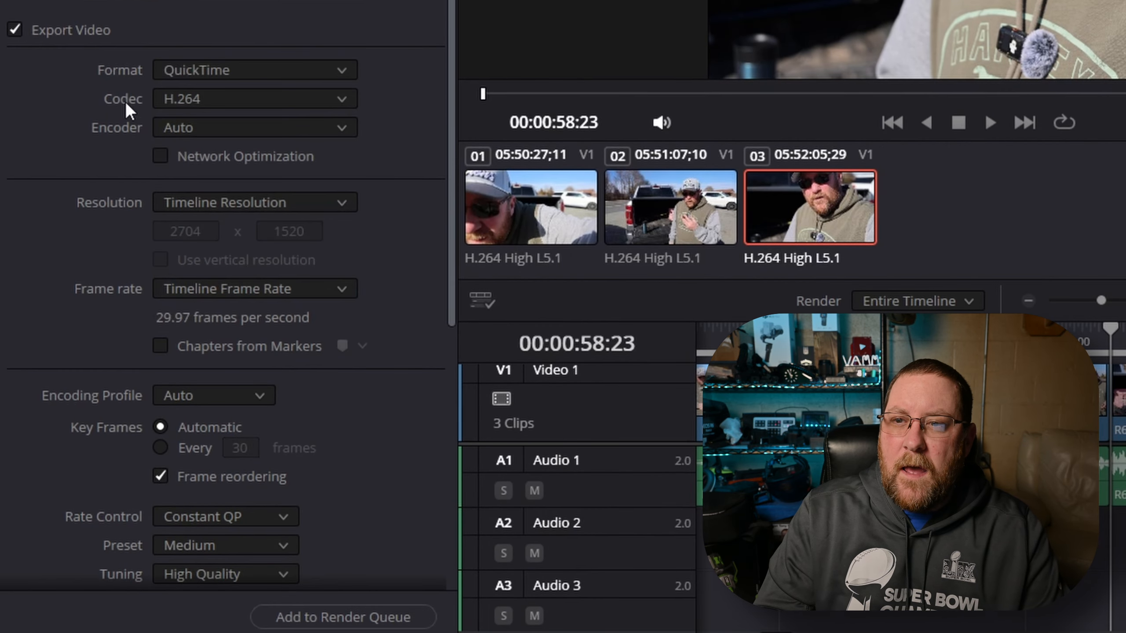
Set the codec to H.265 and the encoder to NVIDIA
left_click(214, 95)
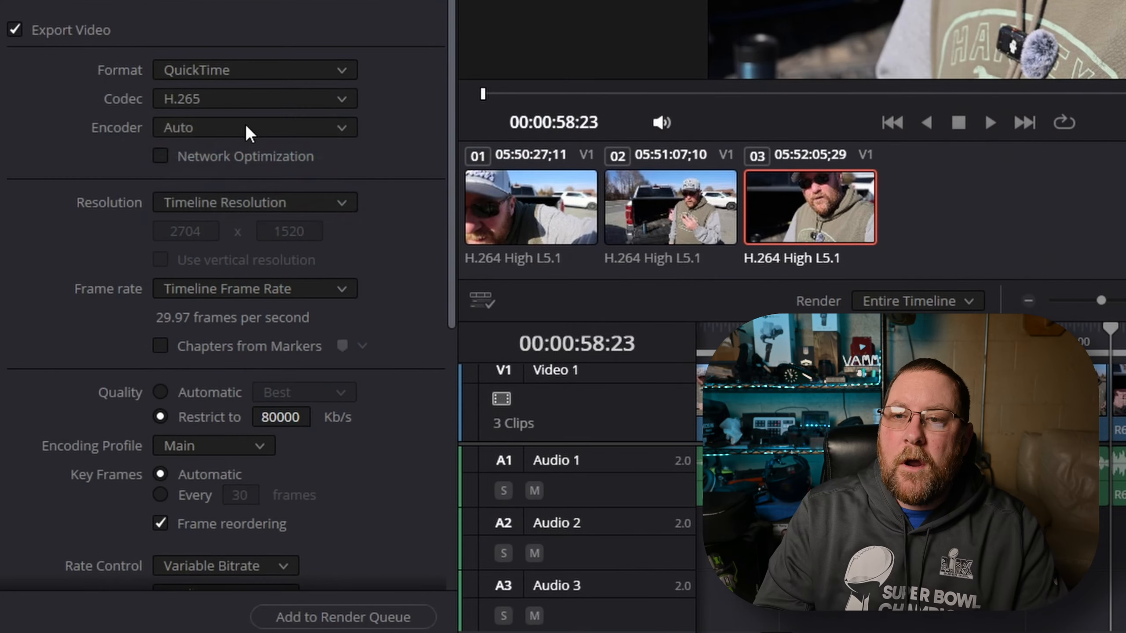
left_click(244, 123)
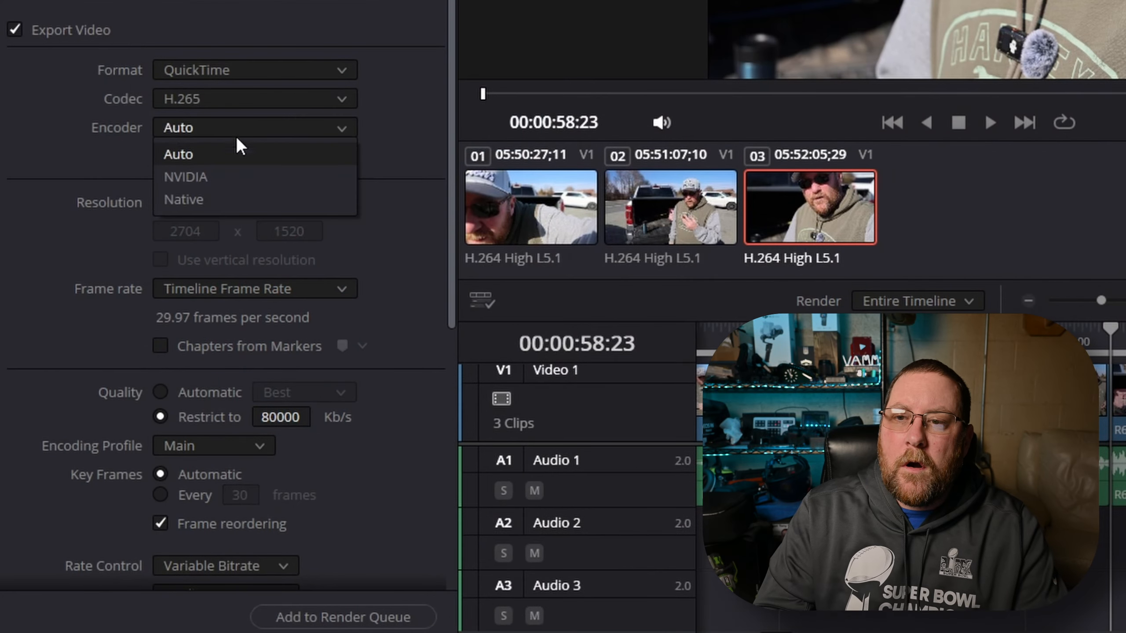
left_click(209, 174)
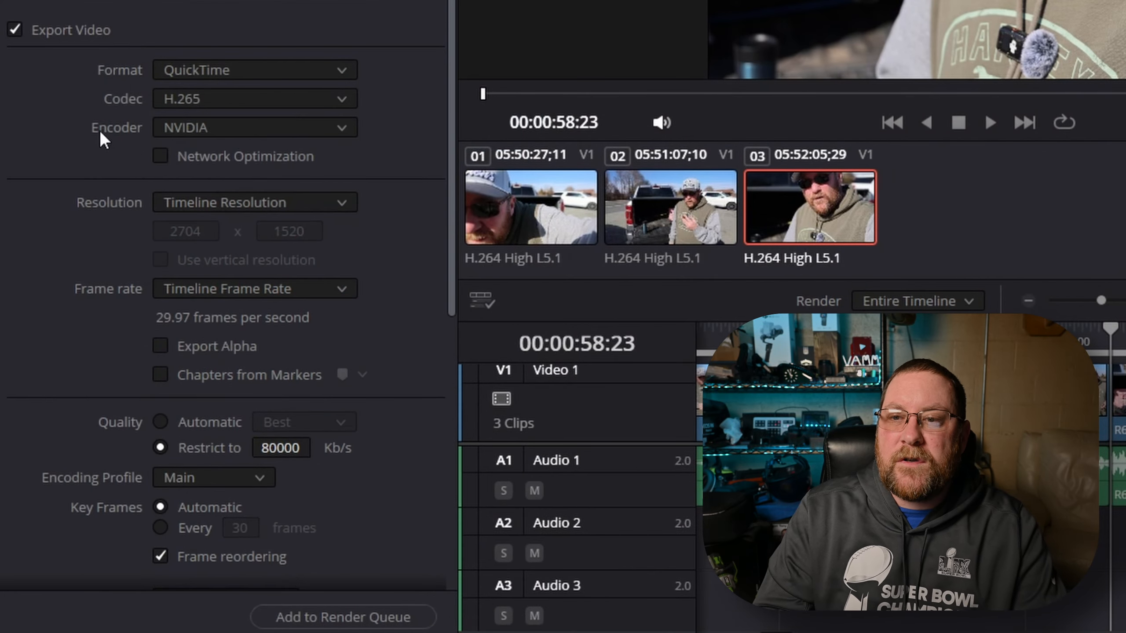
Set the resolution to 1920 x 1080 HD and the frame rate to 29.97
scroll(91, 115, "down", 5)
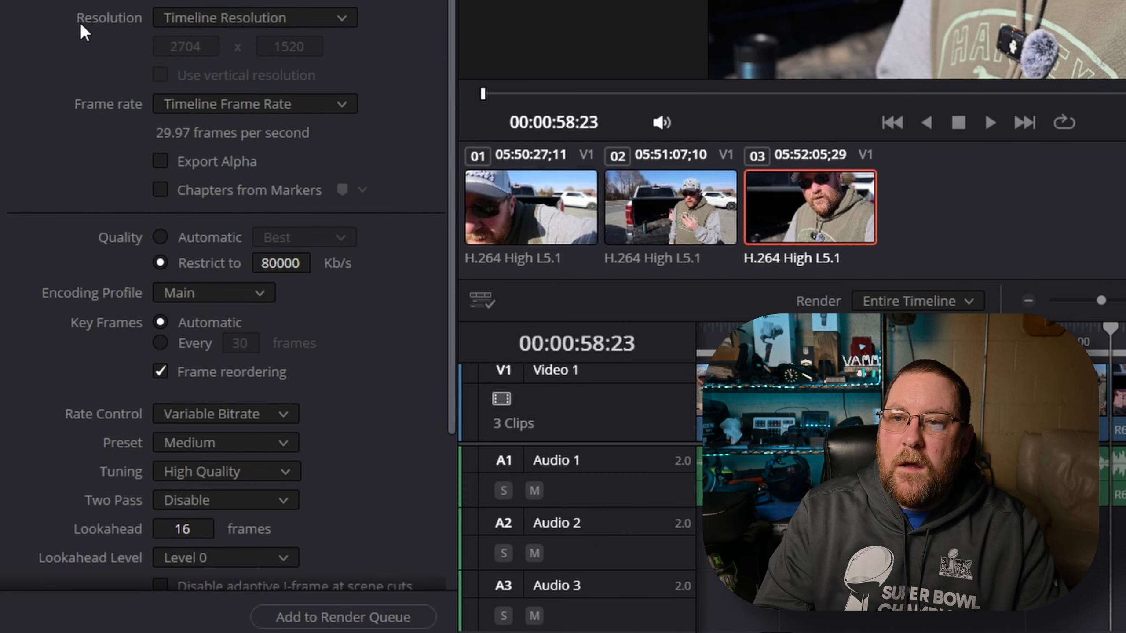
left_click(224, 22)
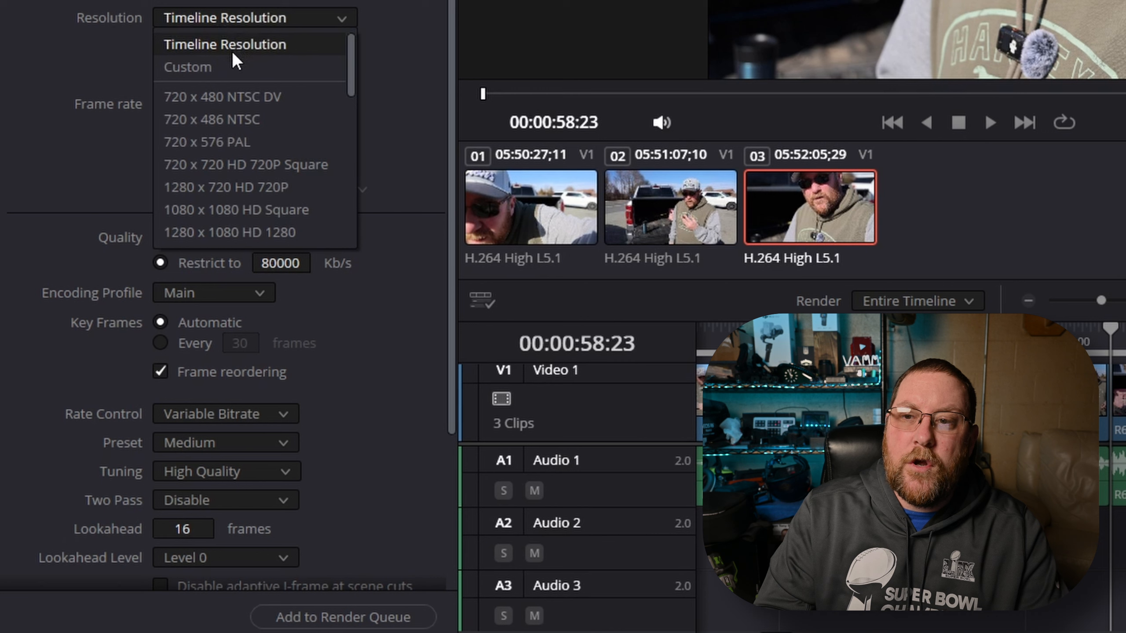
scroll(229, 51, "down", 3)
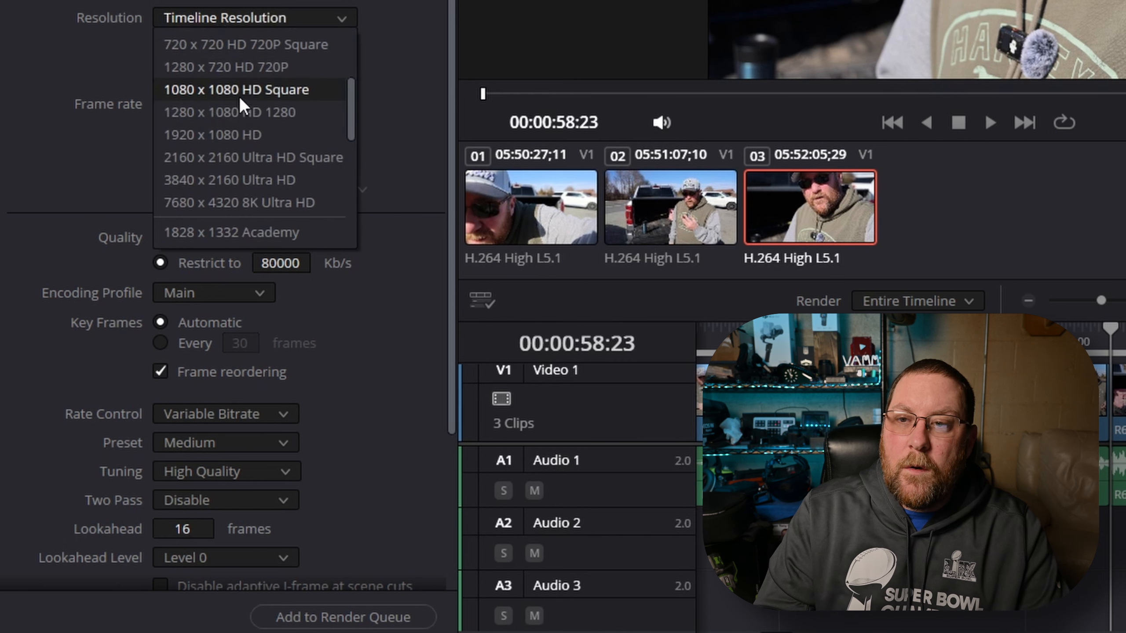
left_click(227, 141)
left_click(242, 74)
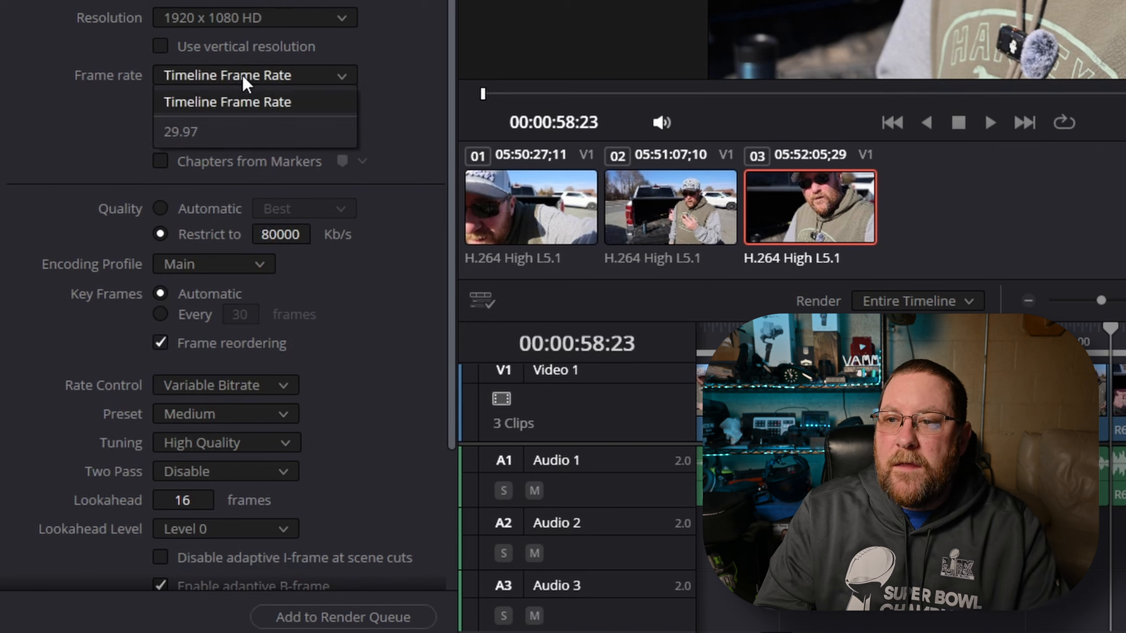
left_click(188, 133)
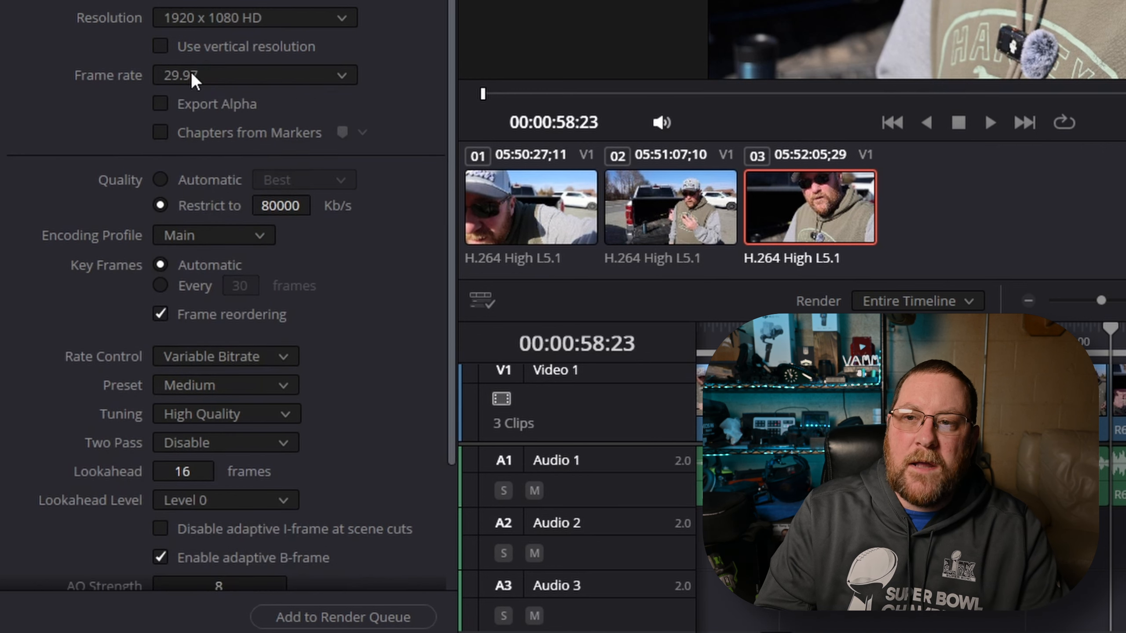
Set the resolution back to Timeline Resolution and the frame rate to Timeline Frame Rate
left_click(234, 16)
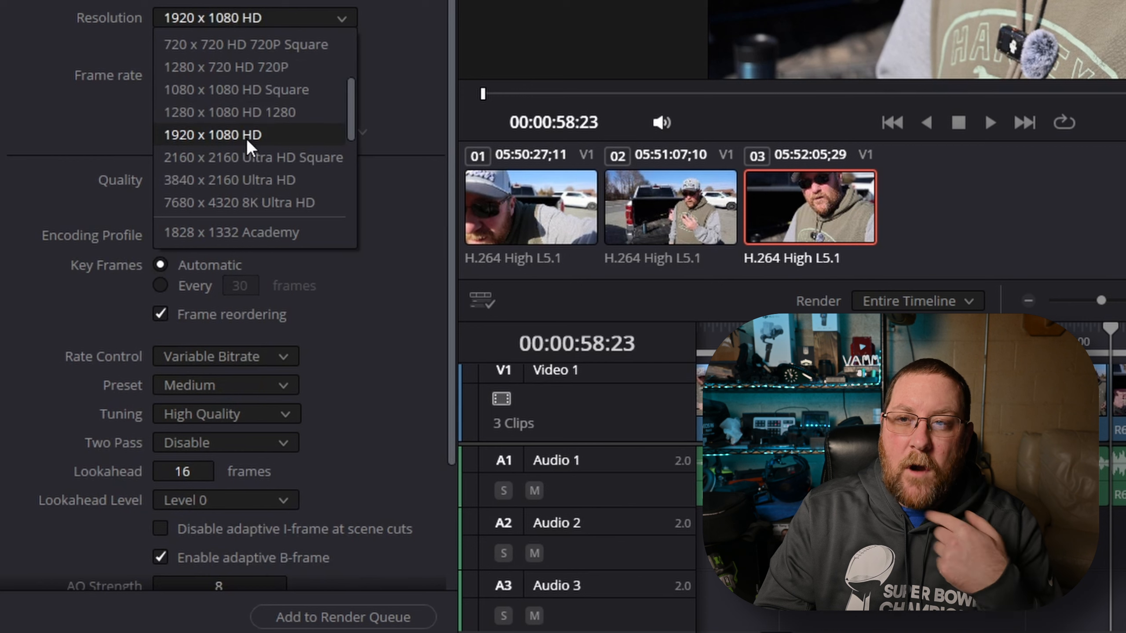
scroll(247, 139, "up", 3)
left_click(221, 46)
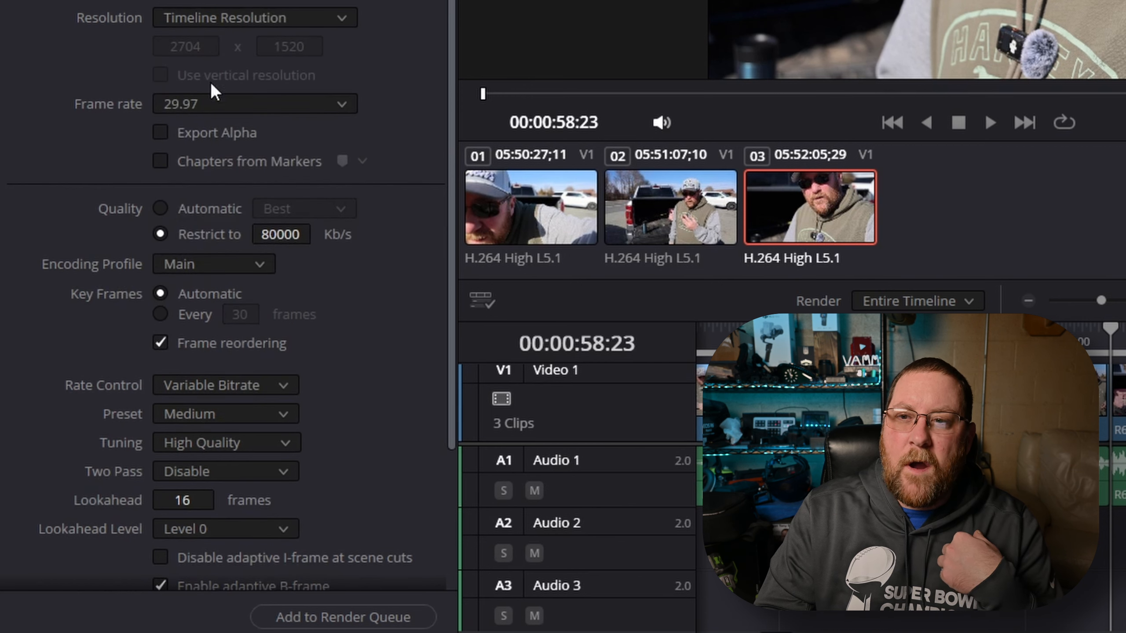
left_click(203, 100)
left_click(224, 129)
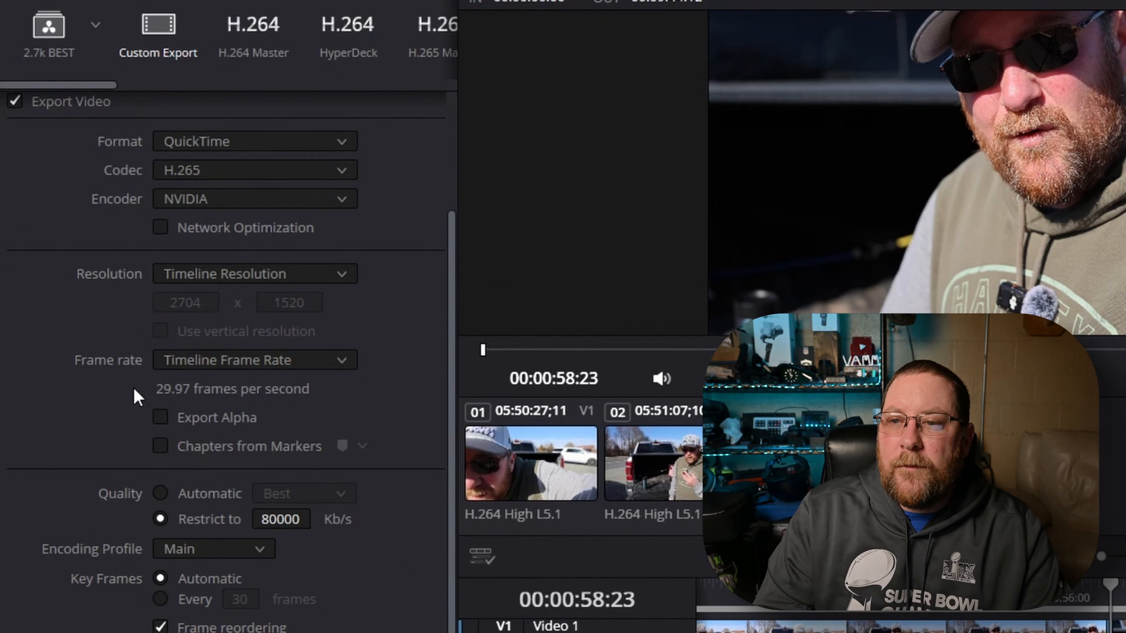
Set quality to Automatic Best and the encoding profile to Main10
scroll(133, 387, "down", 3)
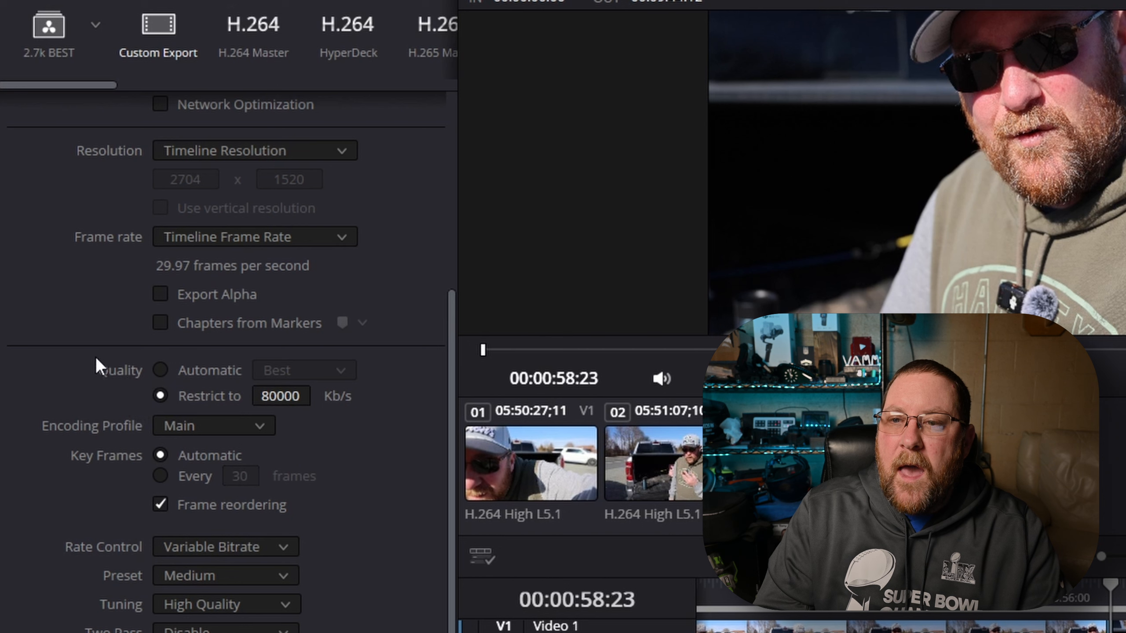
left_click(161, 369)
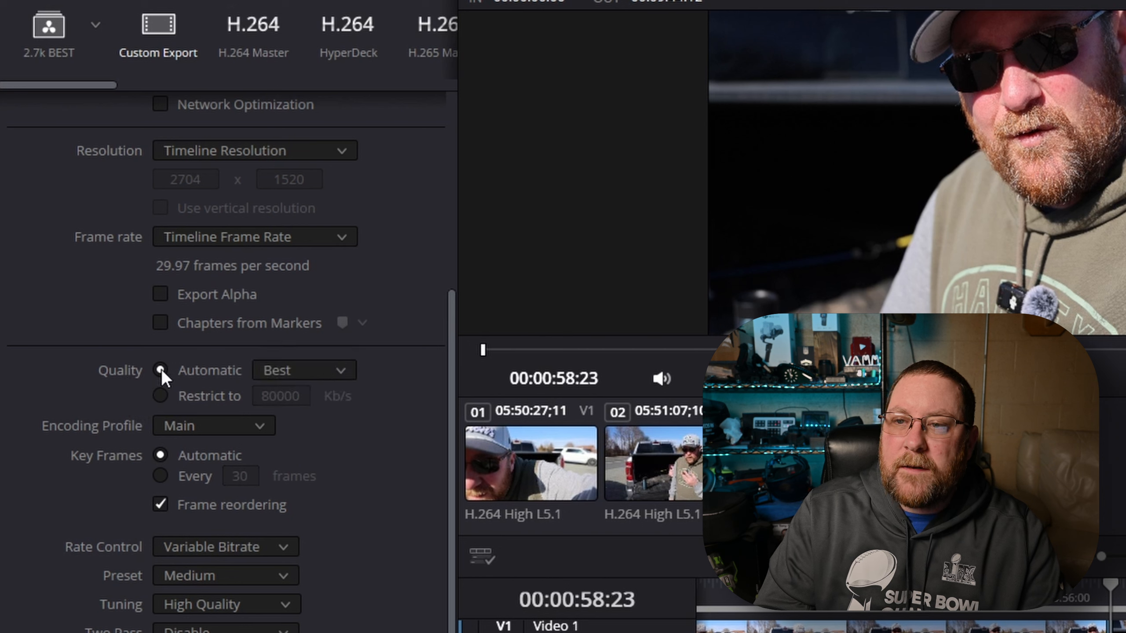
left_click(302, 371)
left_click(297, 486)
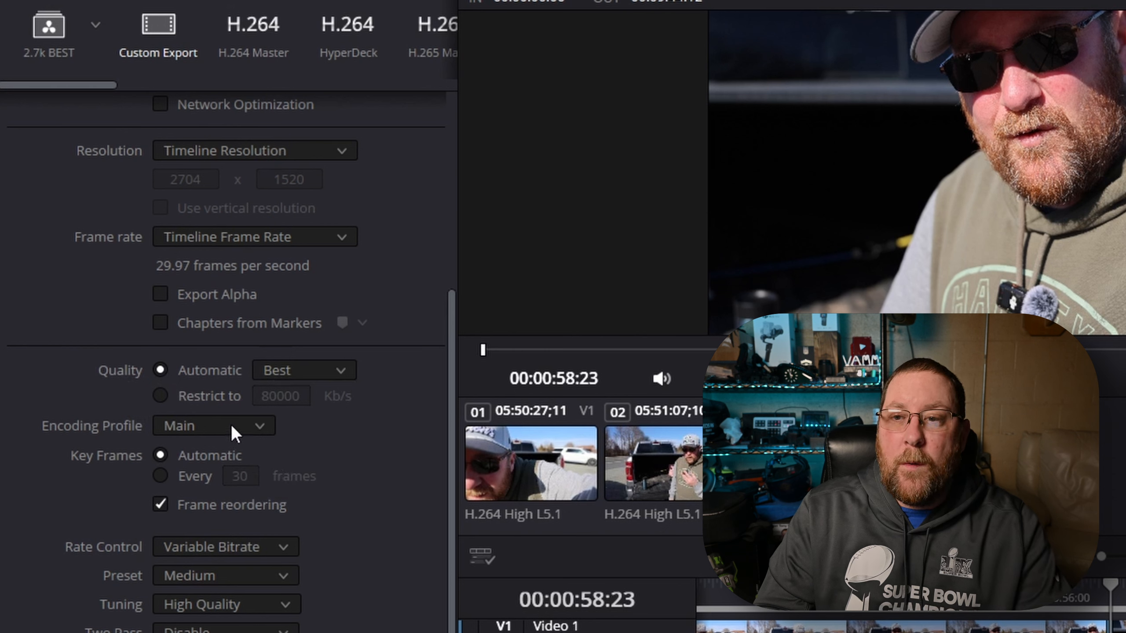
left_click(257, 423)
left_click(207, 474)
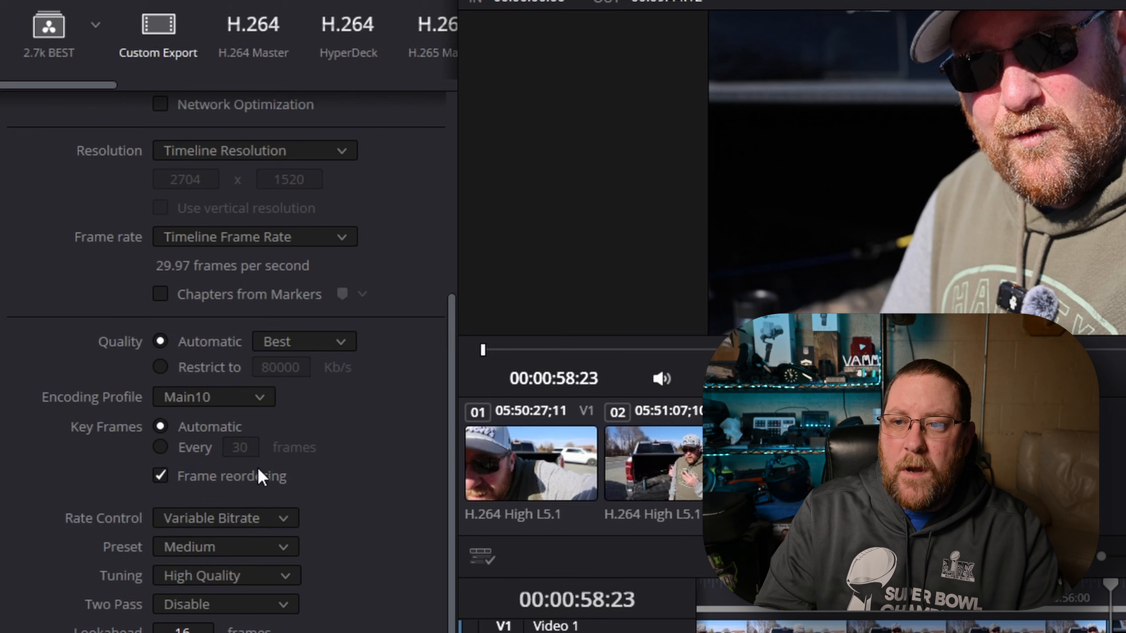
Expand the Advanced Settings section to review its options, then collapse it
scroll(233, 421, "down", 3)
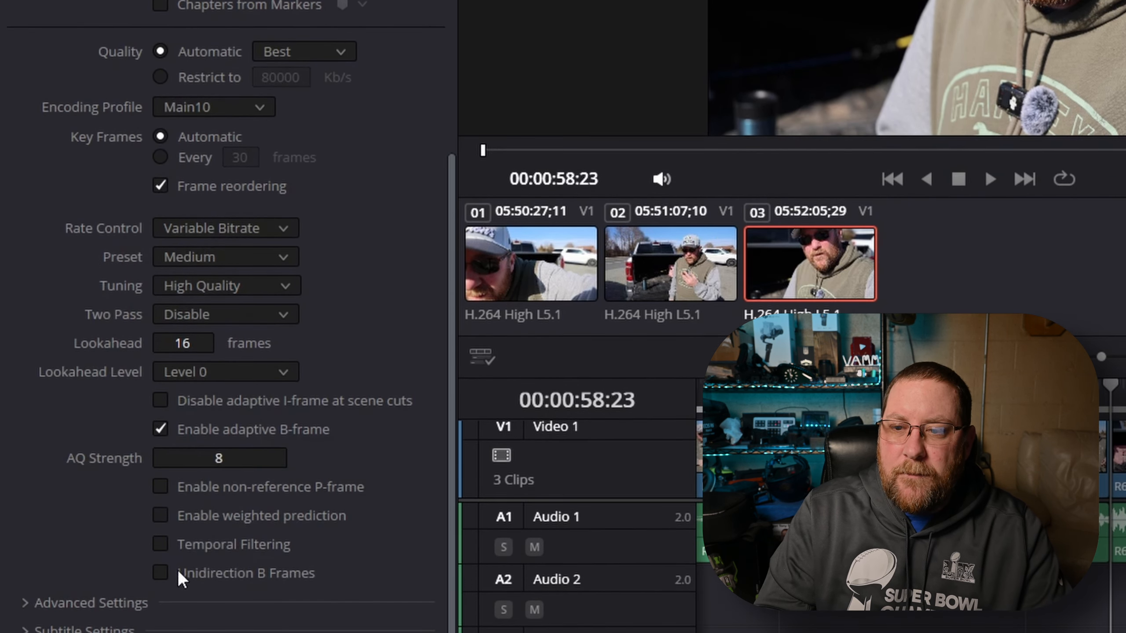
left_click(84, 604)
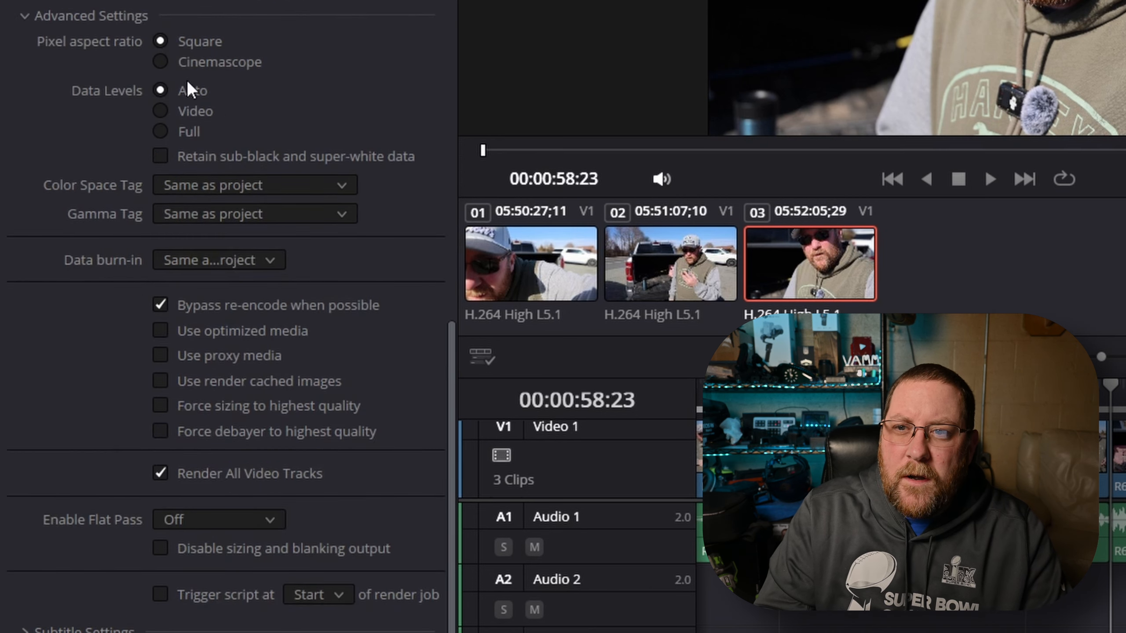
left_click(47, 19)
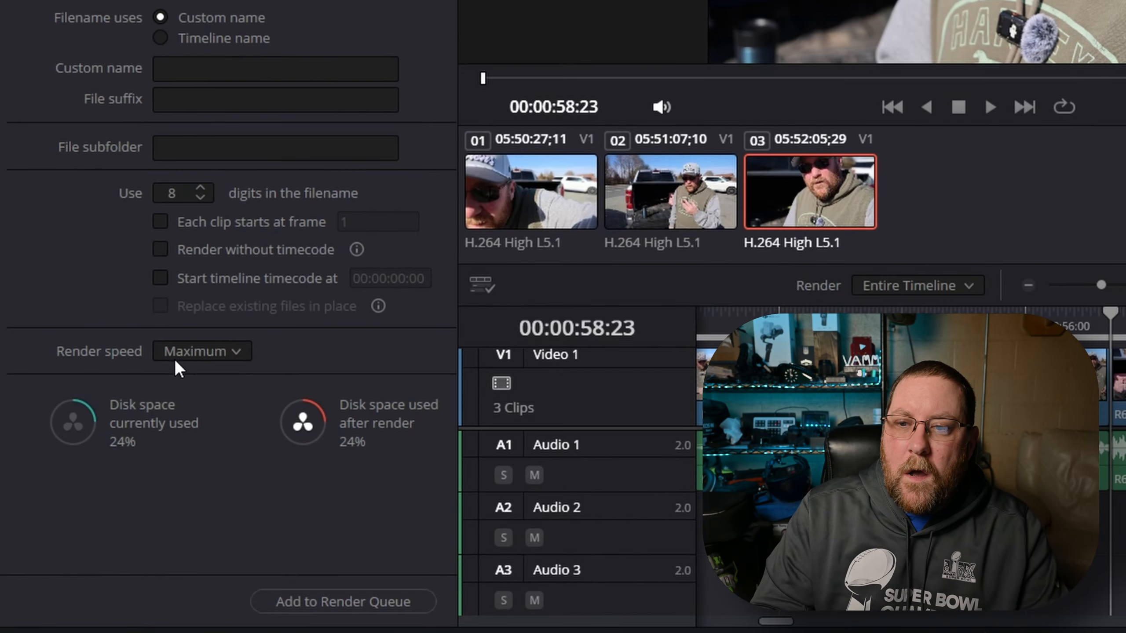
Set the render speed to 50 and return to the video settings
left_click(236, 353)
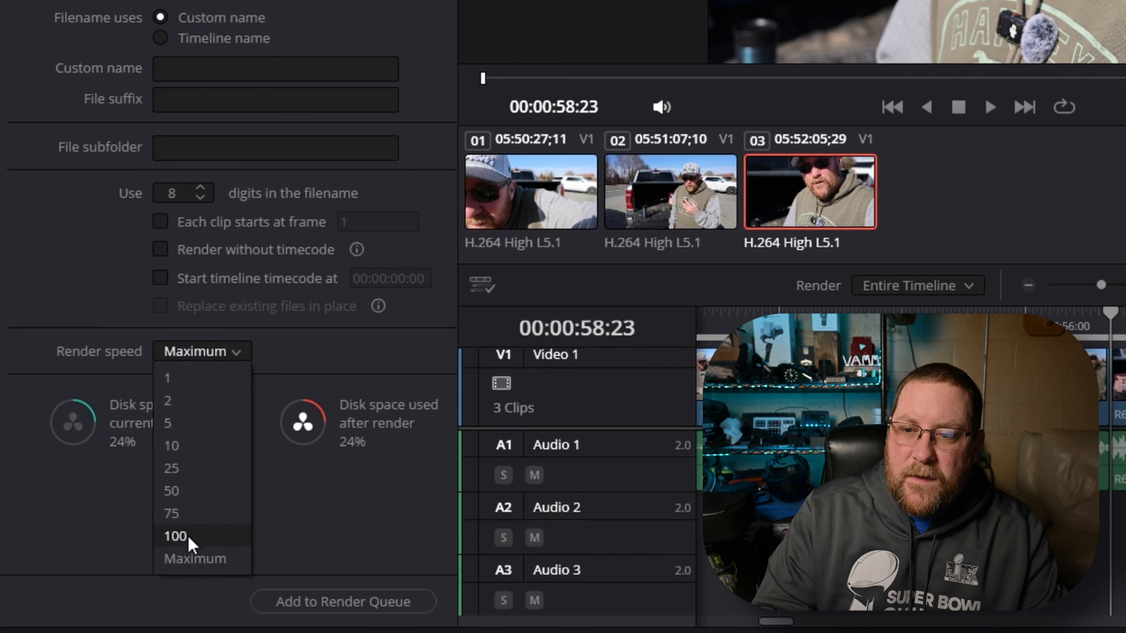
left_click(187, 491)
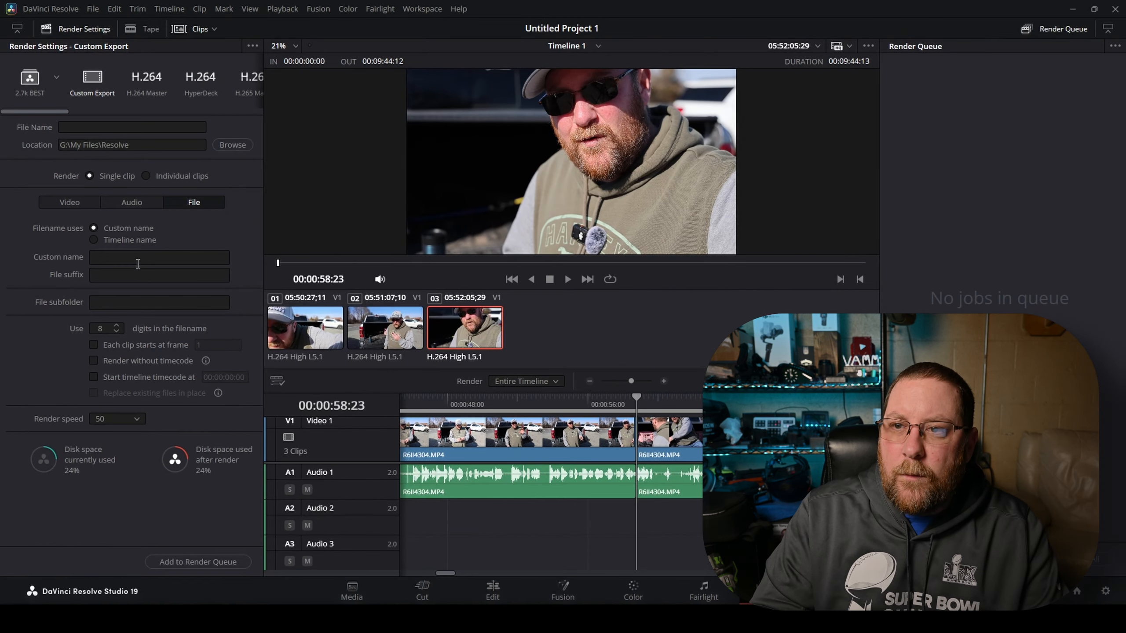
left_click(70, 200)
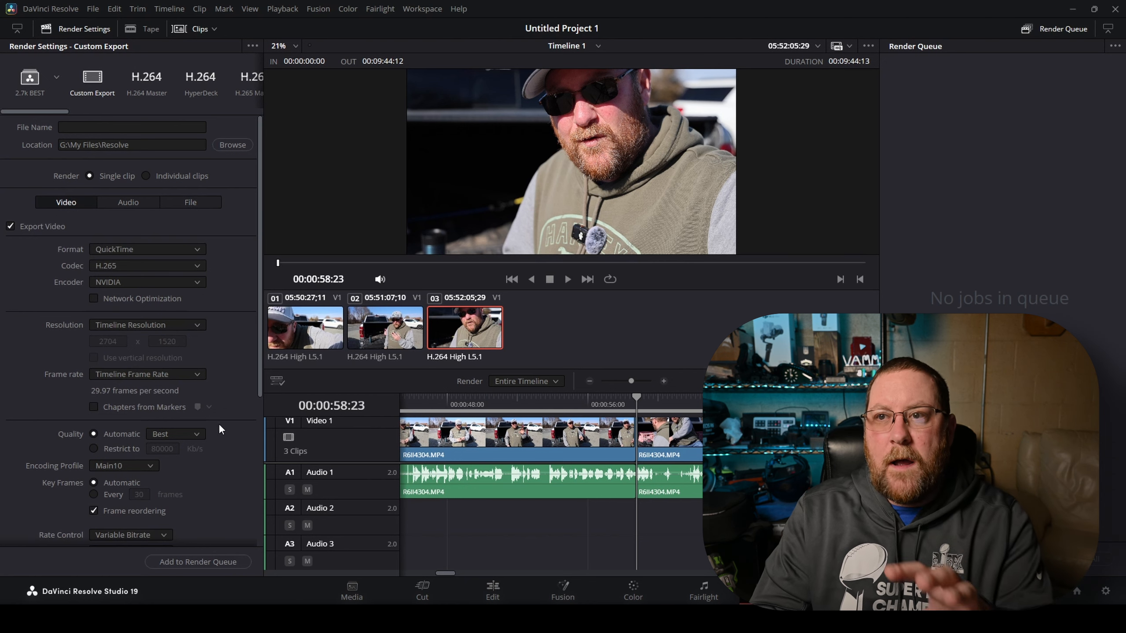
Save the current render settings as a new render preset named DEMO
left_click(253, 45)
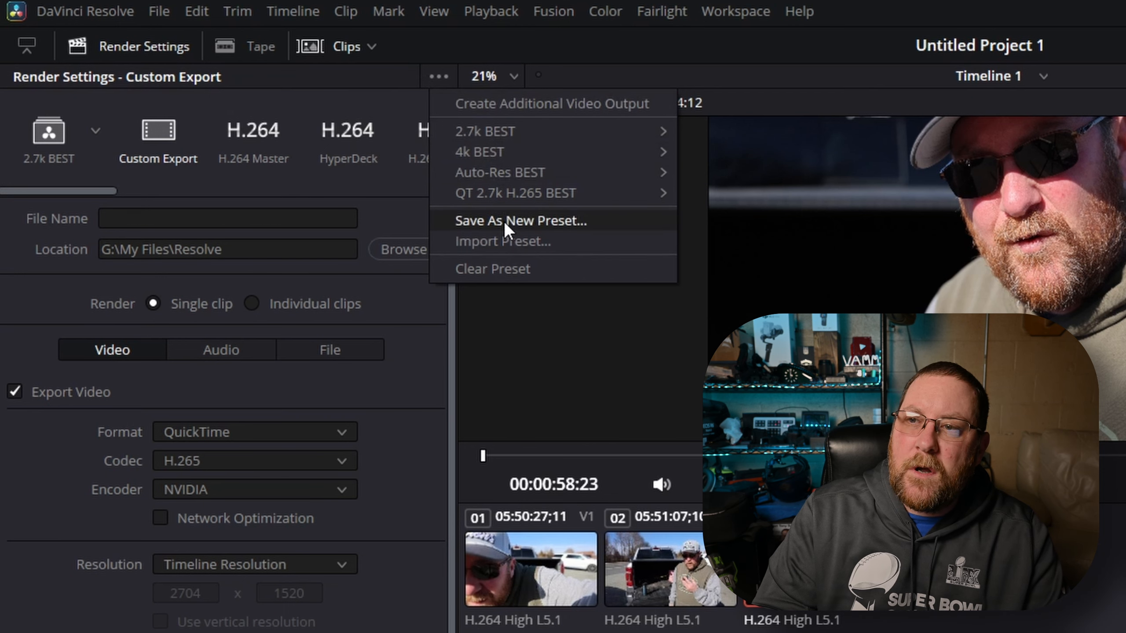
left_click(503, 220)
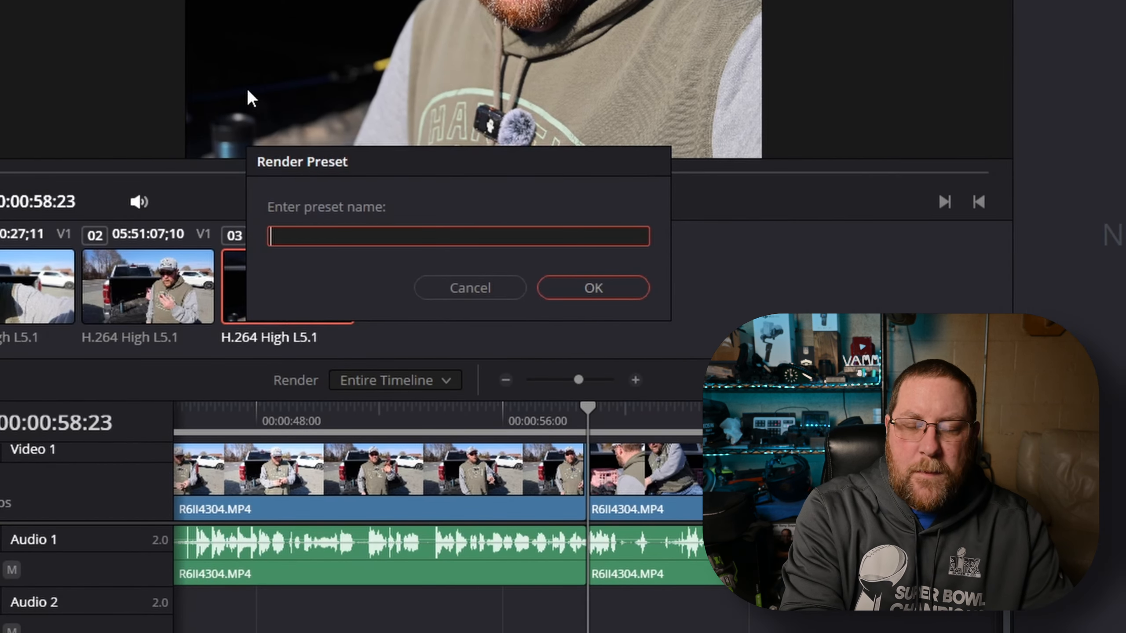
type("DEMO")
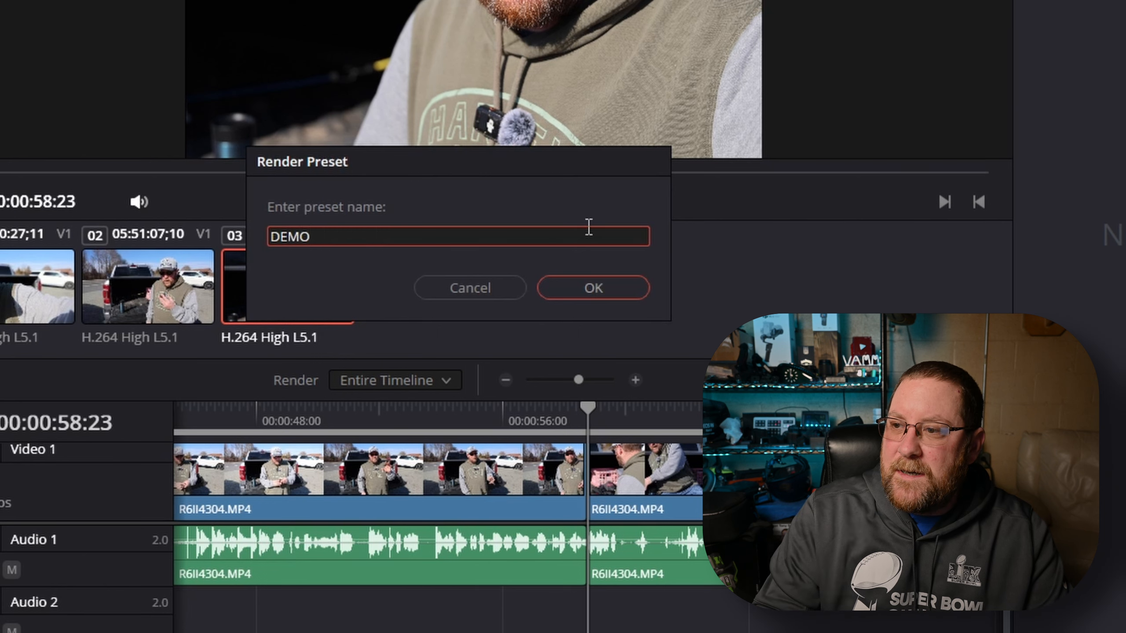
left_click(609, 288)
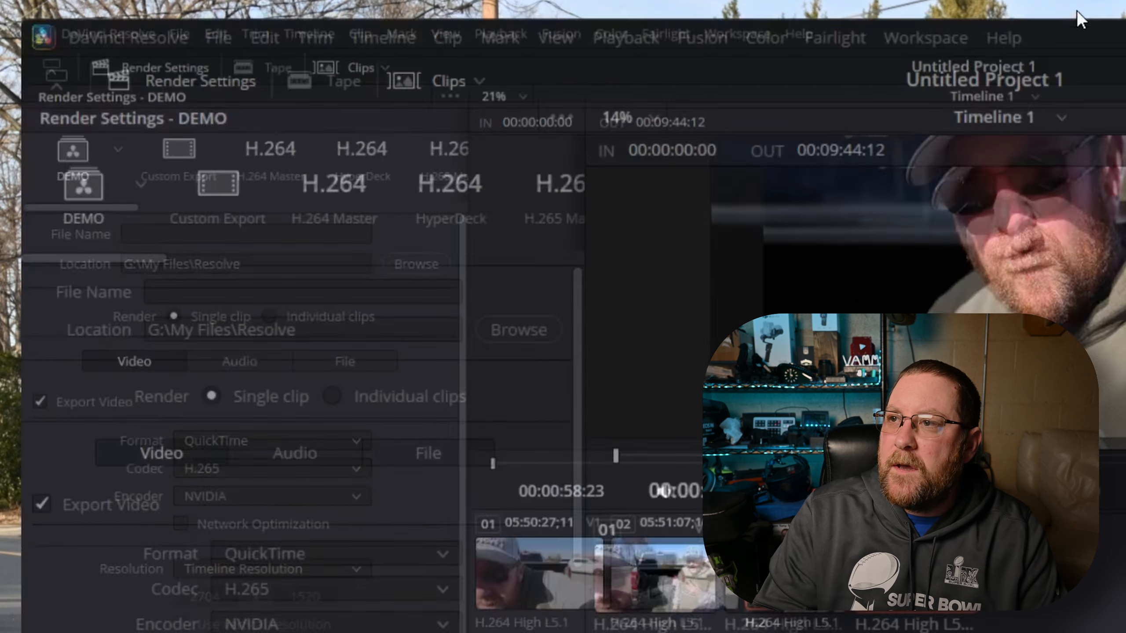
Review the DEMO preset in the preset list and browse its video and file settings
left_click_drag(999, 157, 1125, 107)
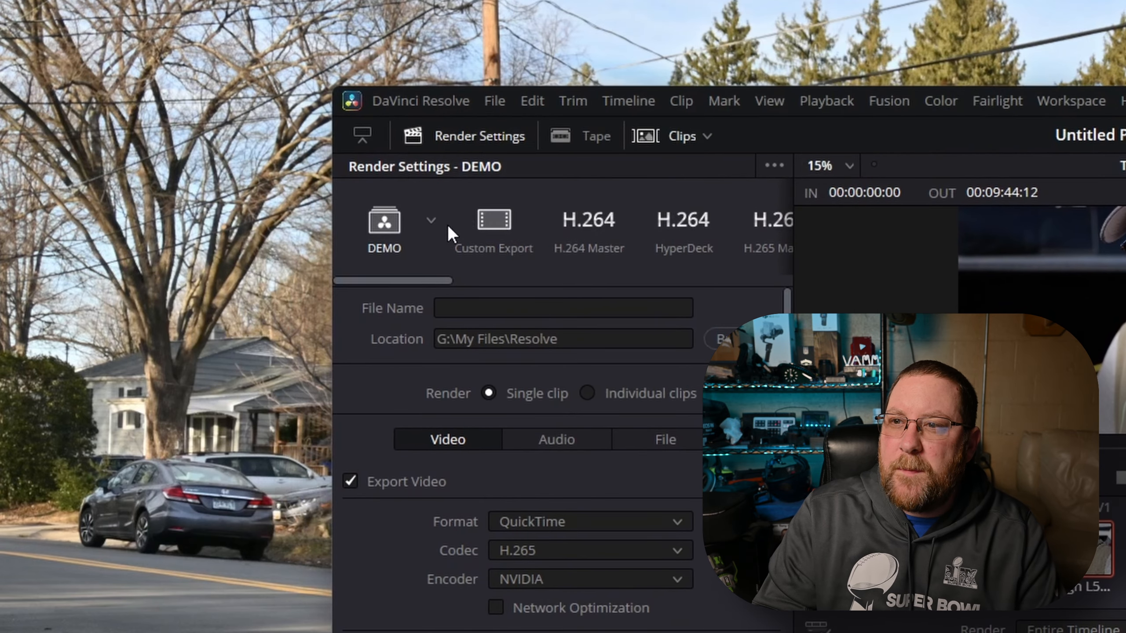
left_click(430, 221)
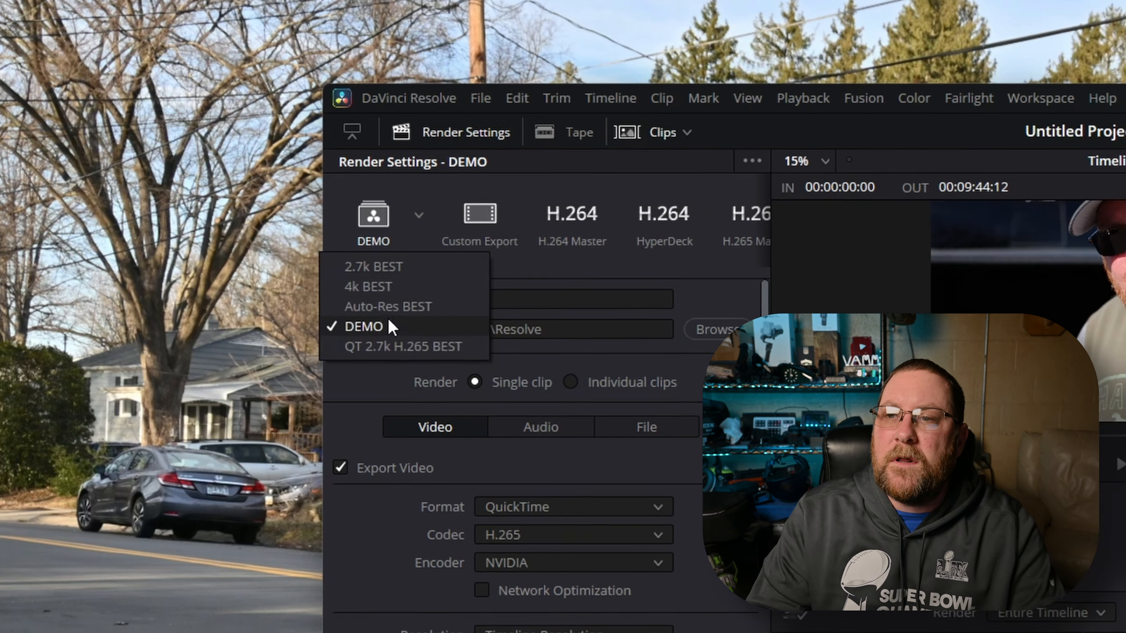
left_click(388, 322)
scroll(555, 559, "down", 5)
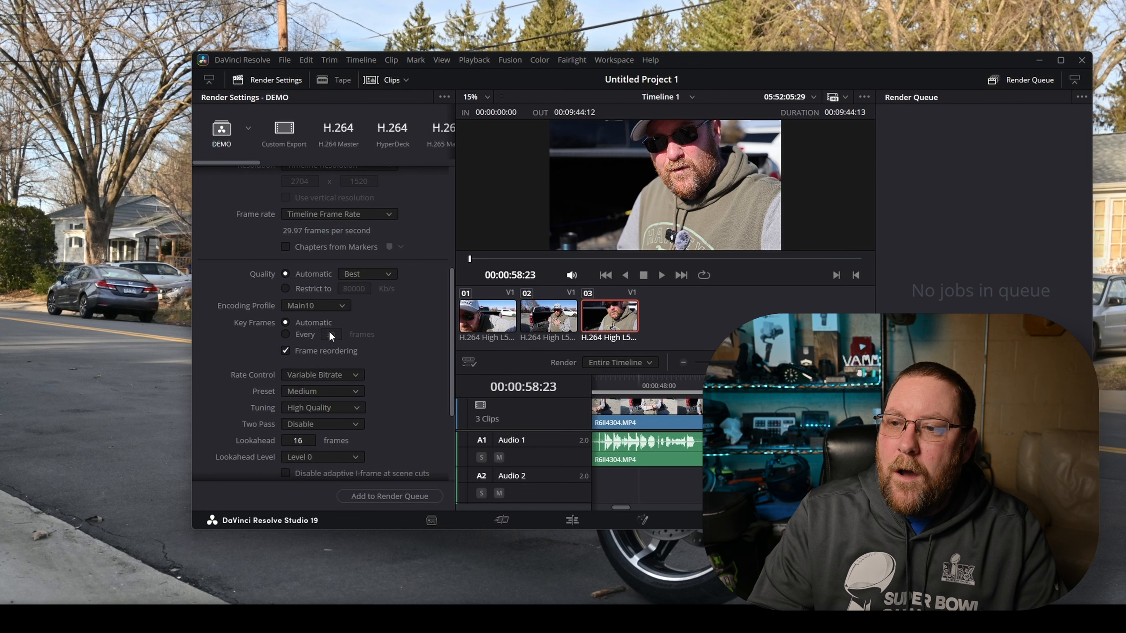
scroll(337, 413, "up", 6)
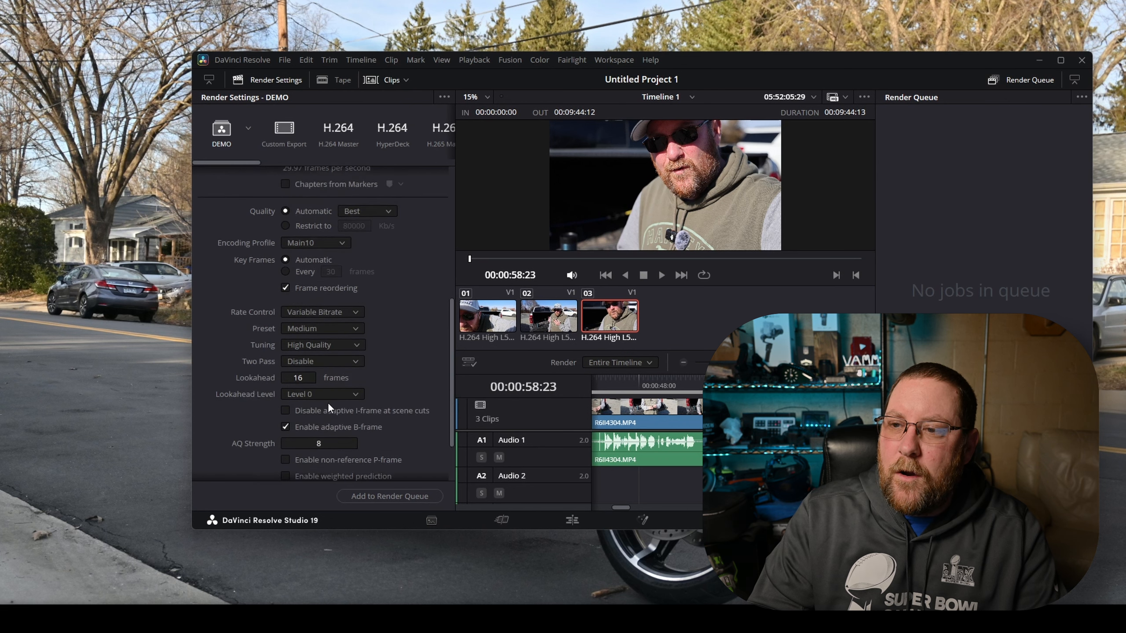
left_click(379, 254)
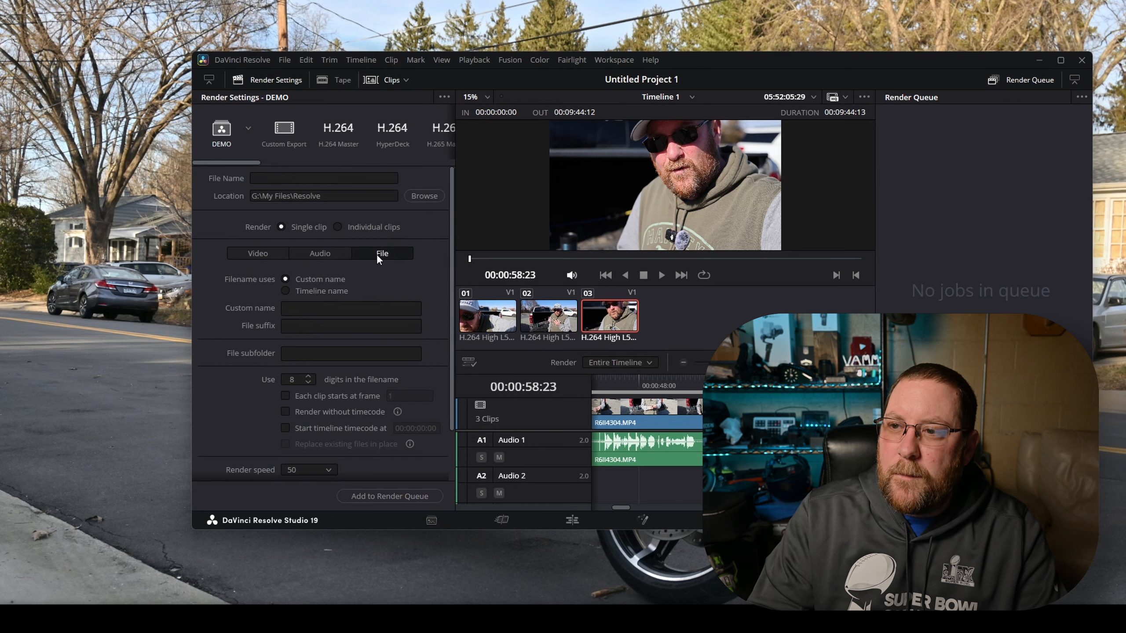
scroll(304, 308, "down", 2)
scroll(236, 423, "up", 2)
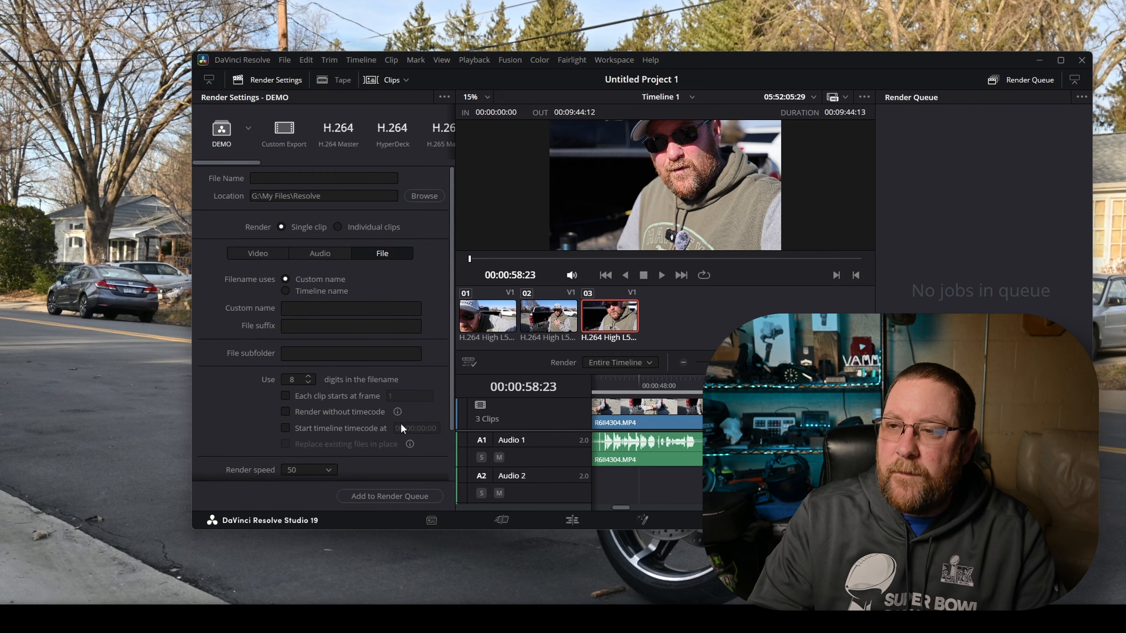
Set the output file name to DEMO RENDER and add the job to the render queue
double_click(788, 59)
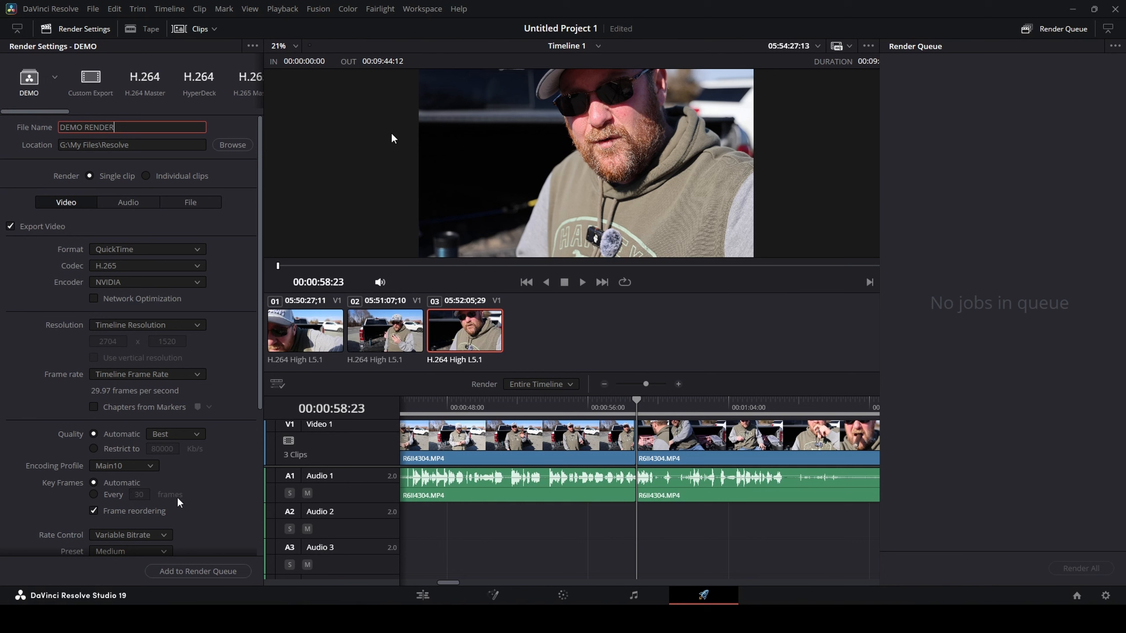
left_click(198, 572)
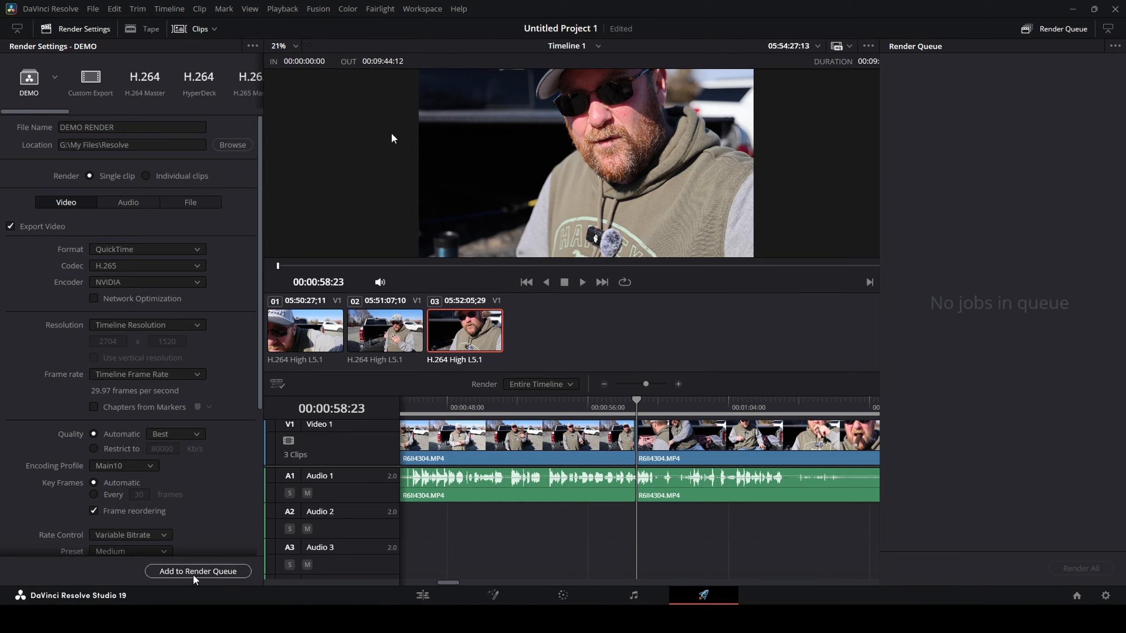